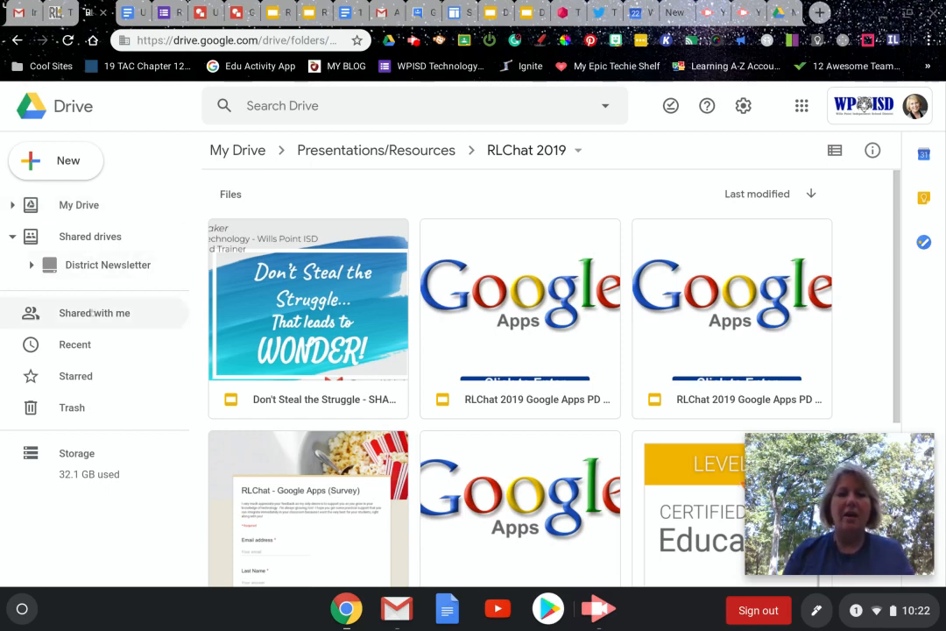
Collapse the Shared drives list in the Drive navigation
click(91, 313)
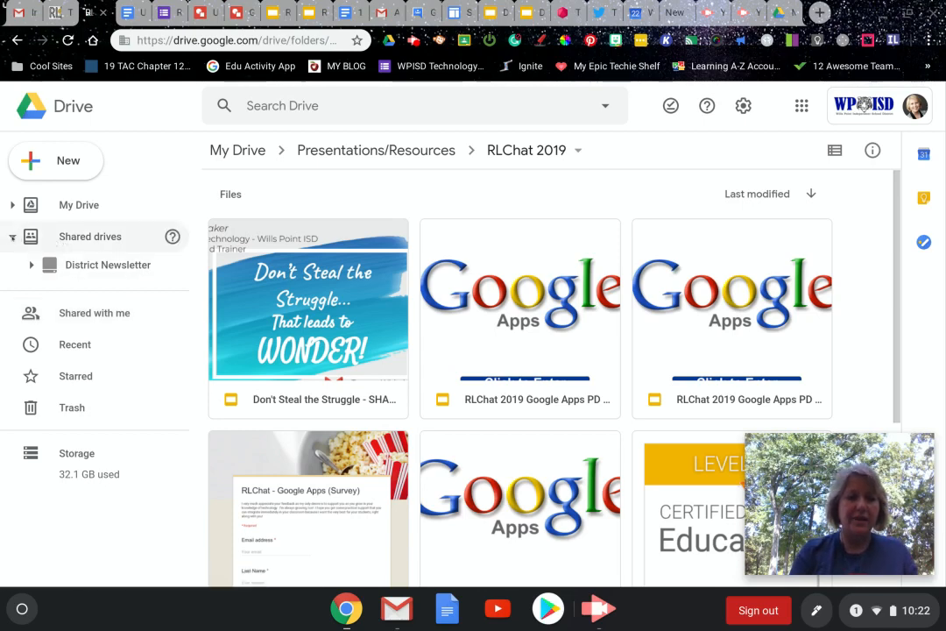
click(12, 236)
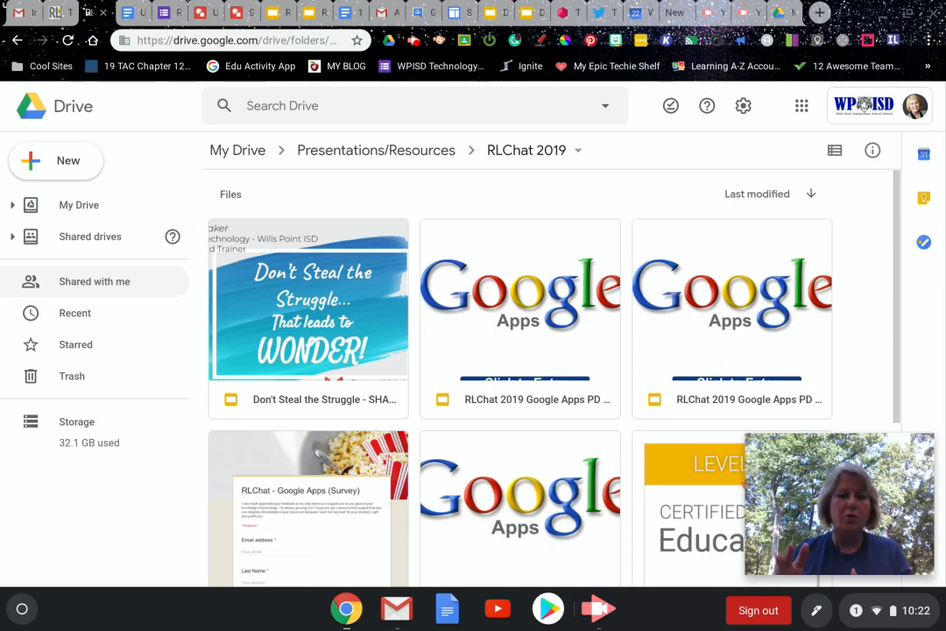
Switch to the open My Drive page and look through its folders, including the colour-coded ones
click(779, 13)
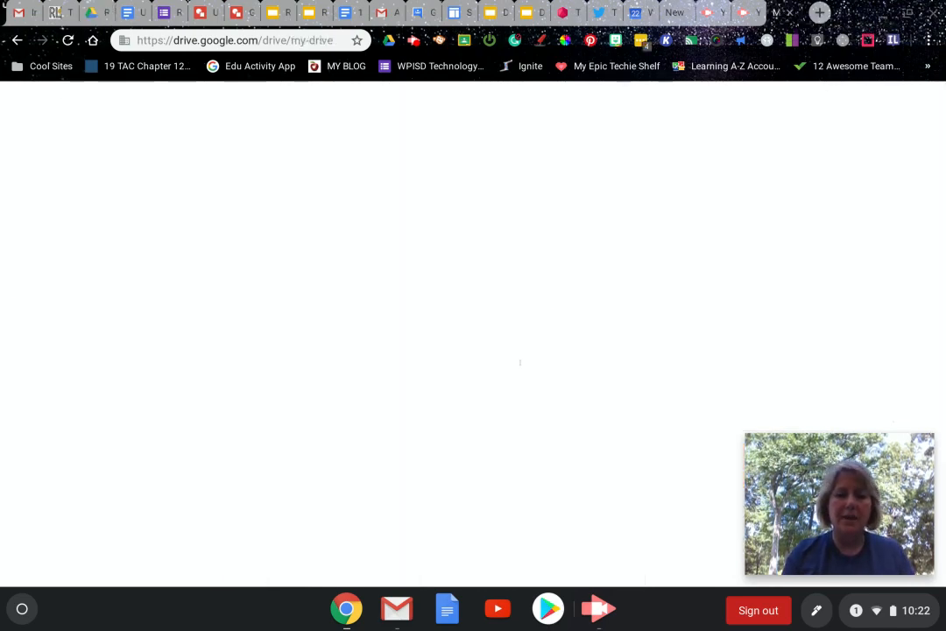
scroll(541, 399, down, 3)
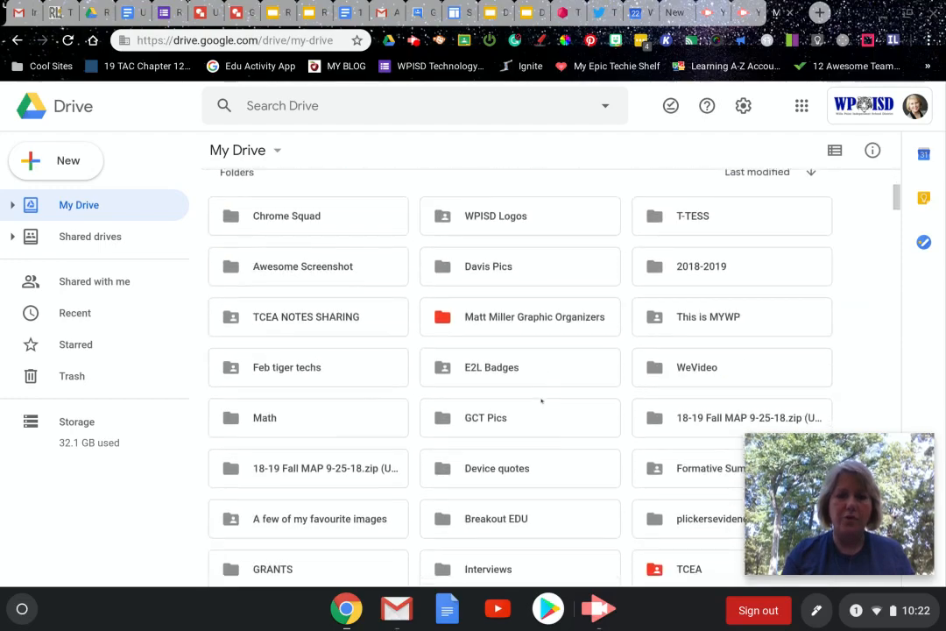
scroll(540, 400, down, 6)
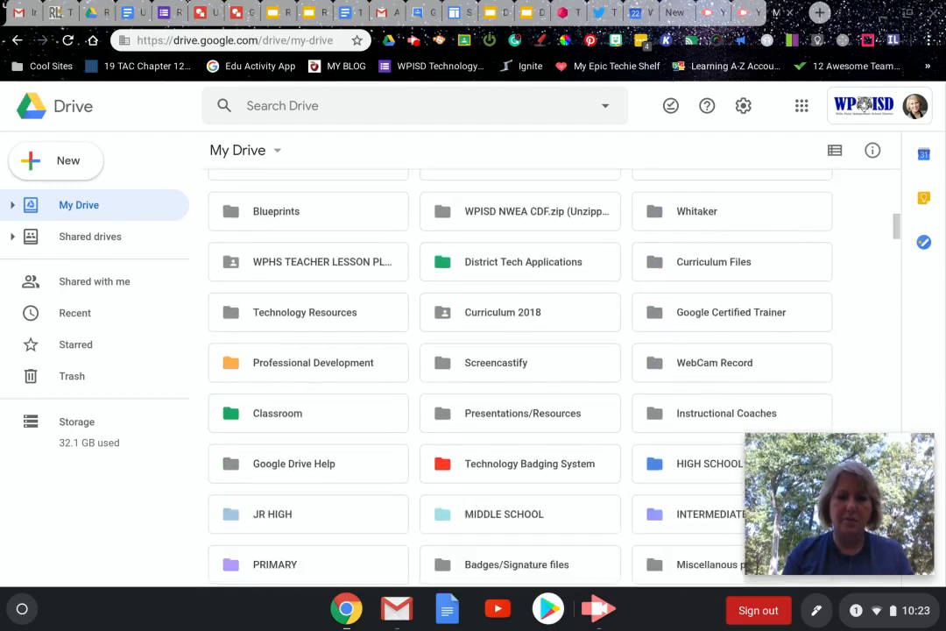
scroll(521, 368, up, 2)
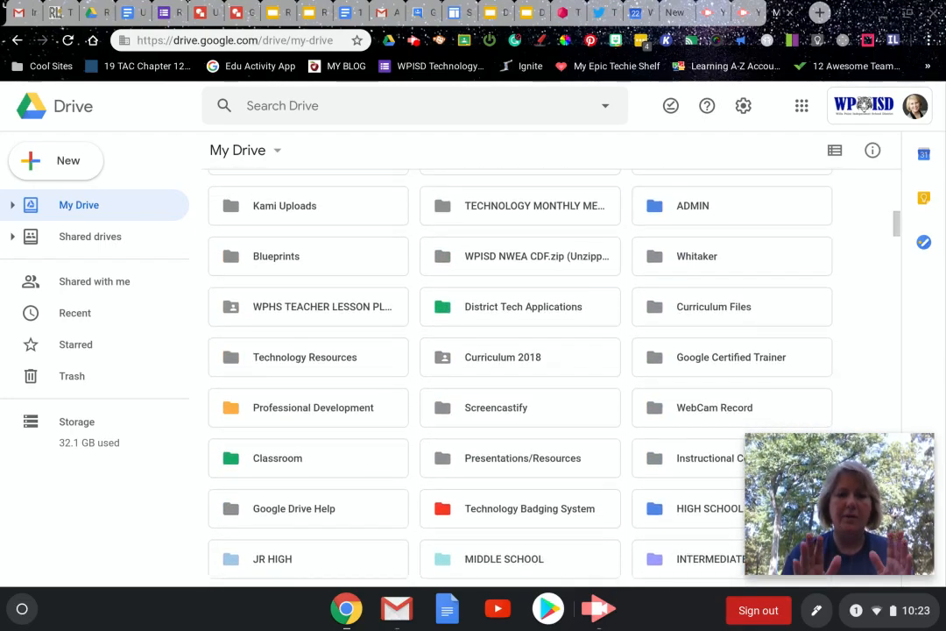
scroll(521, 368, up, 4)
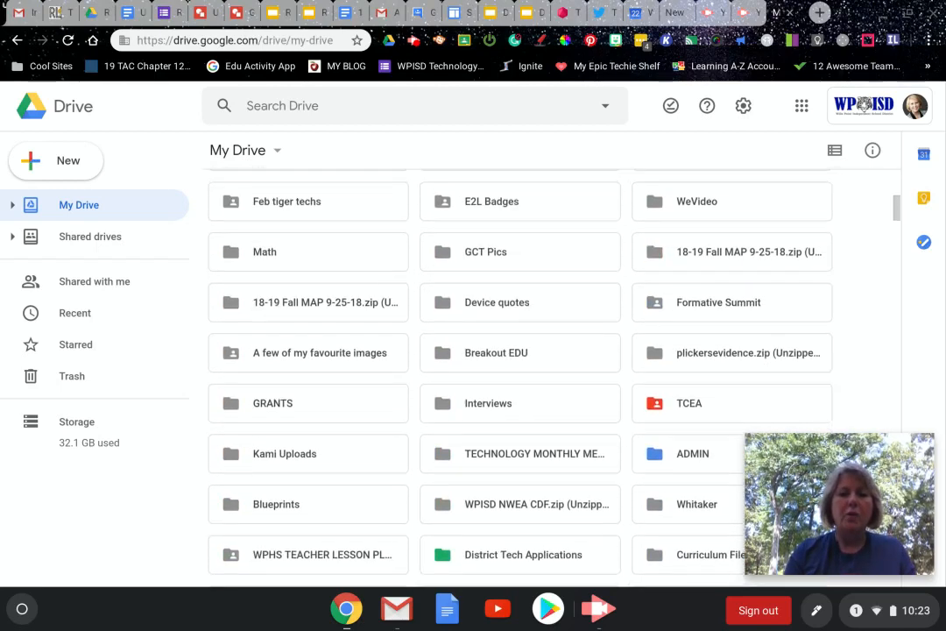
scroll(520, 368, down, 1)
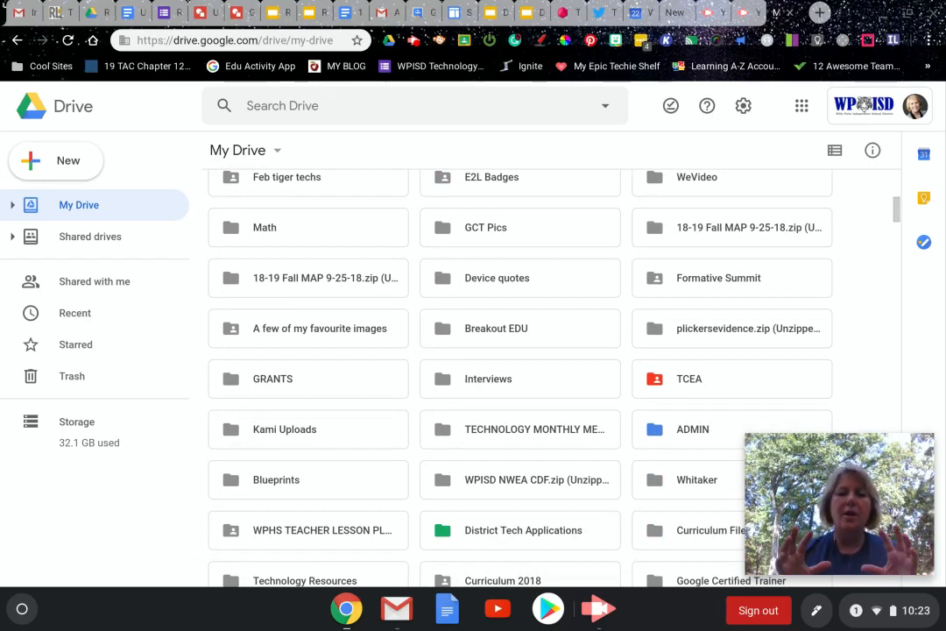
scroll(520, 377, down, 1)
scroll(330, 390, down, 2)
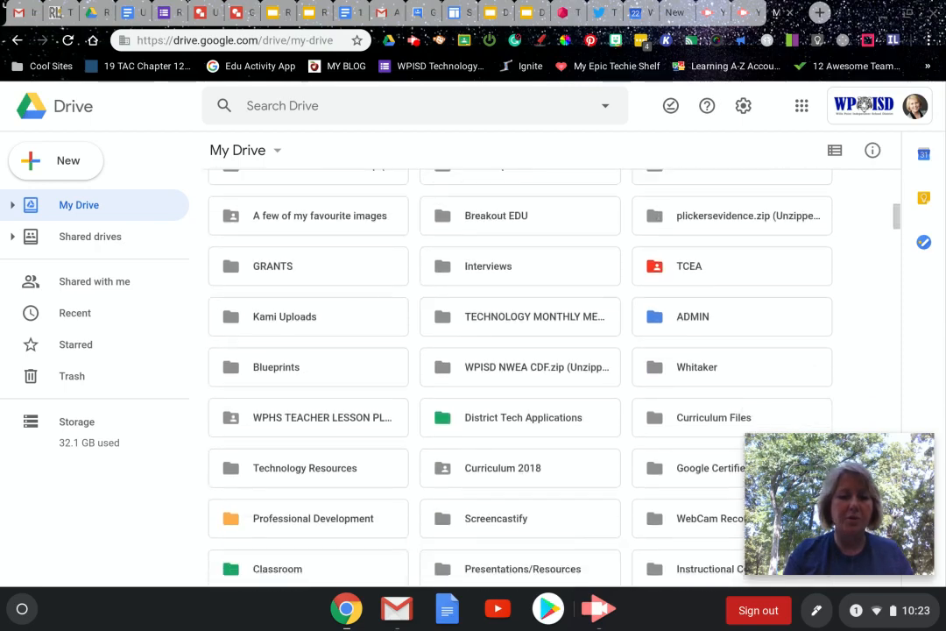
scroll(330, 390, up, 1)
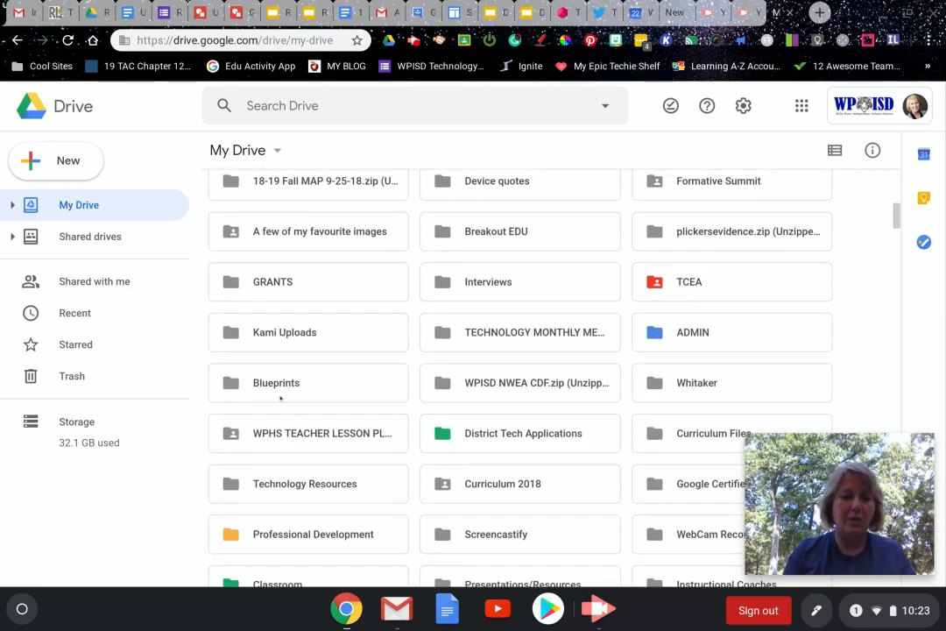
Bring up the options of the Blueprints folder and find the one for changing its colour
right_click(280, 396)
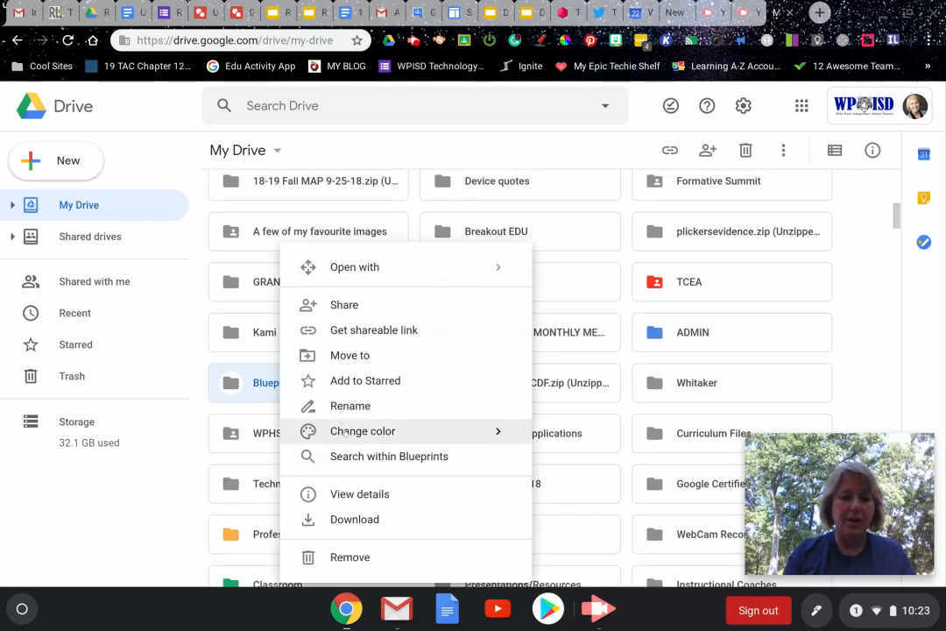
mouse_move(377, 431)
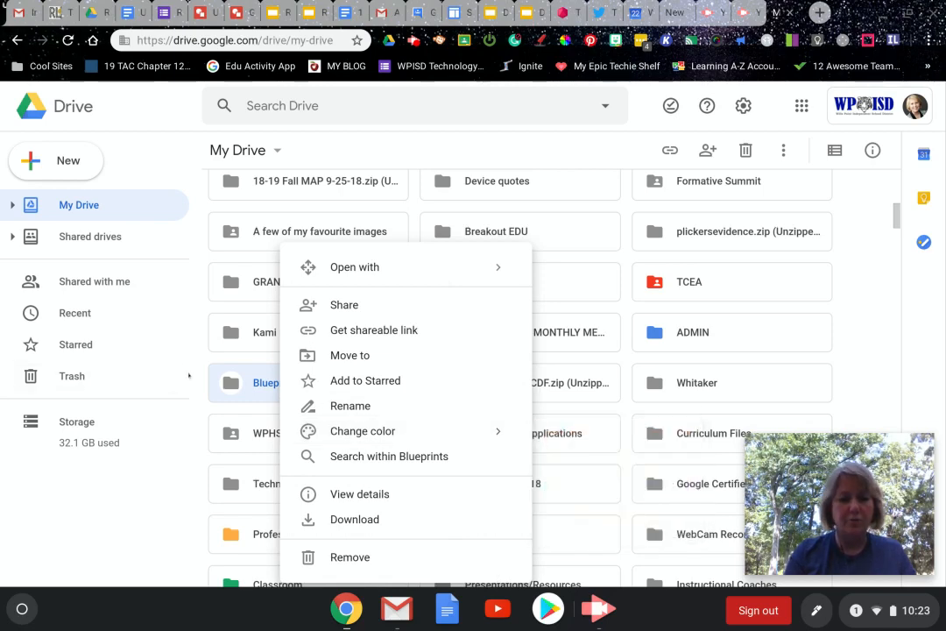
Return to the RLChat 2019 folder, create a folder named PD inside it, and open the new folder
click(103, 12)
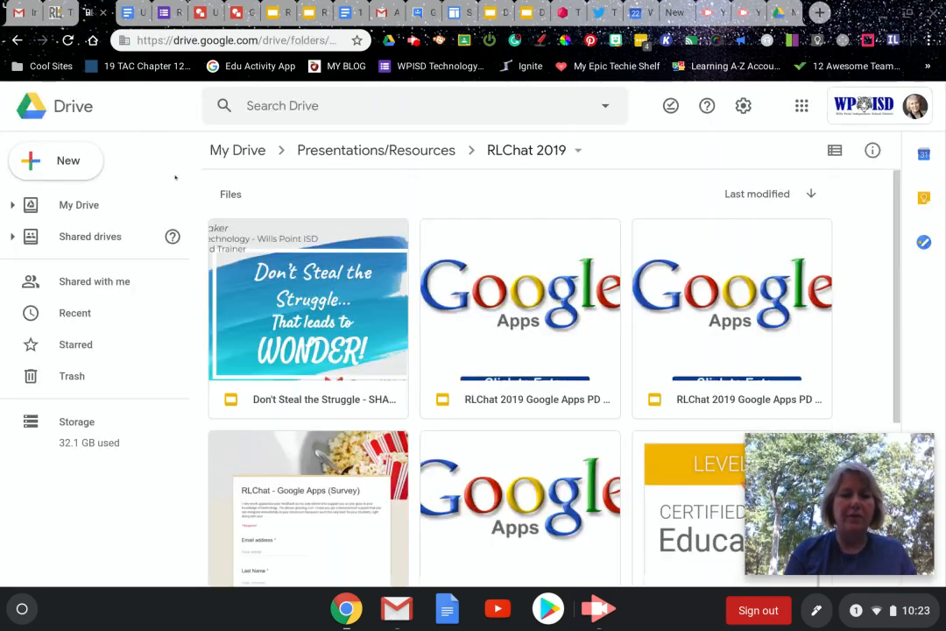
click(79, 160)
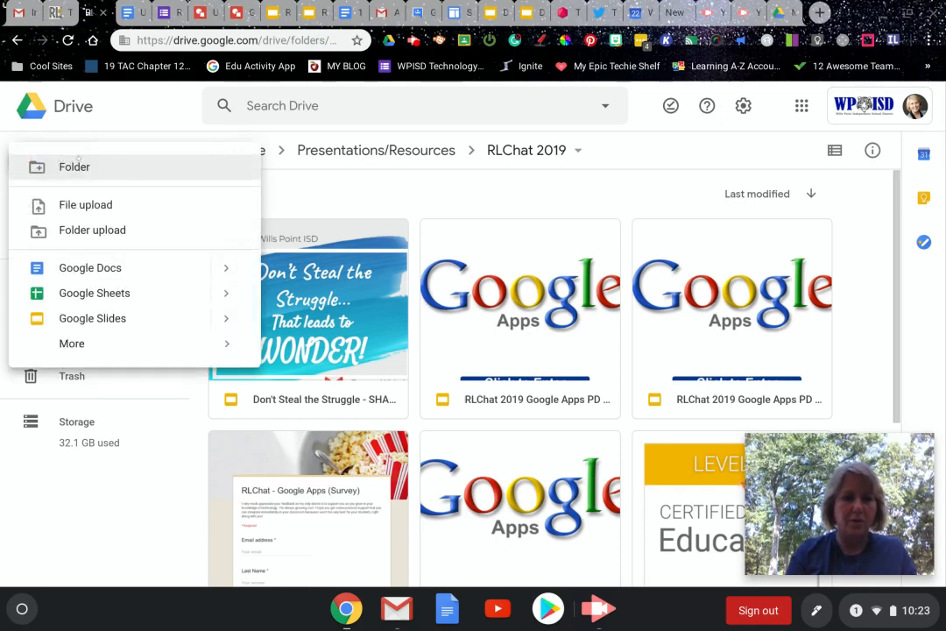
click(75, 167)
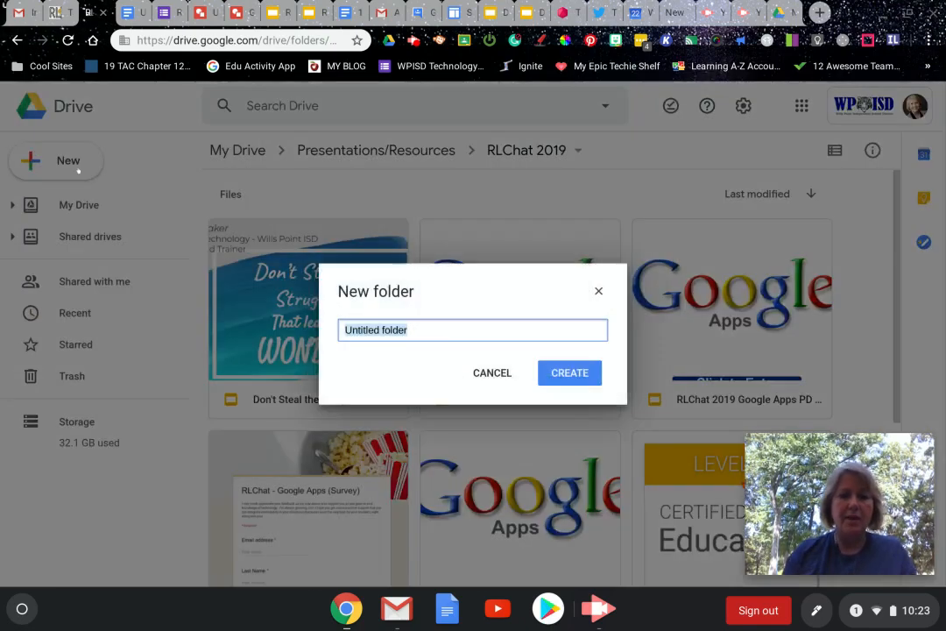
text(PD)
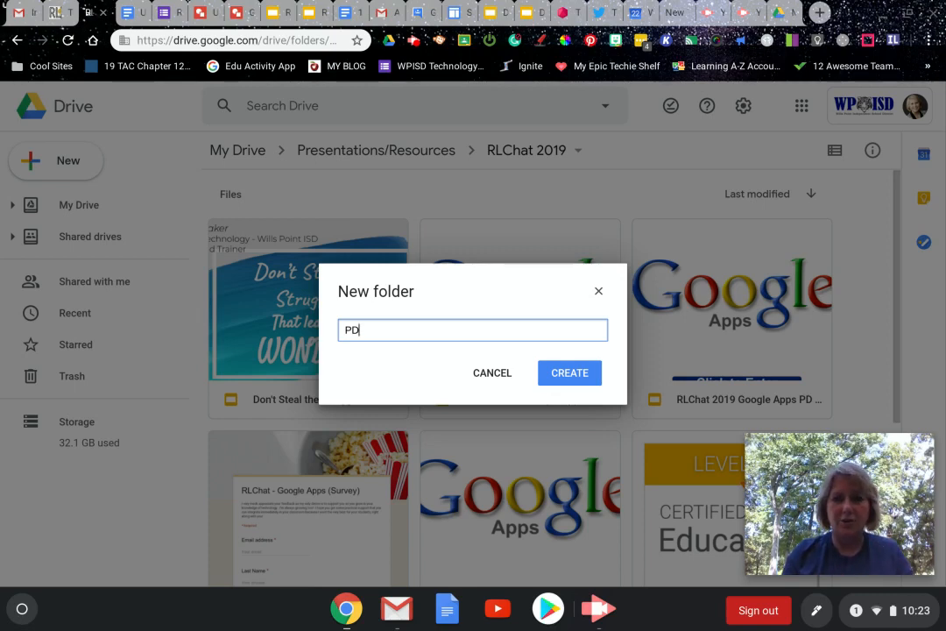
click(565, 372)
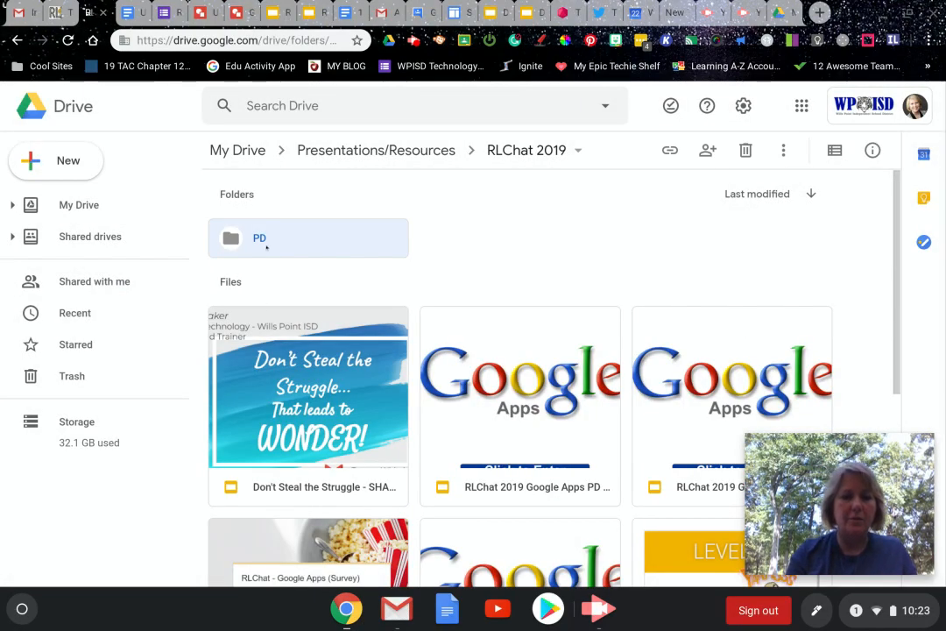
double_click(265, 247)
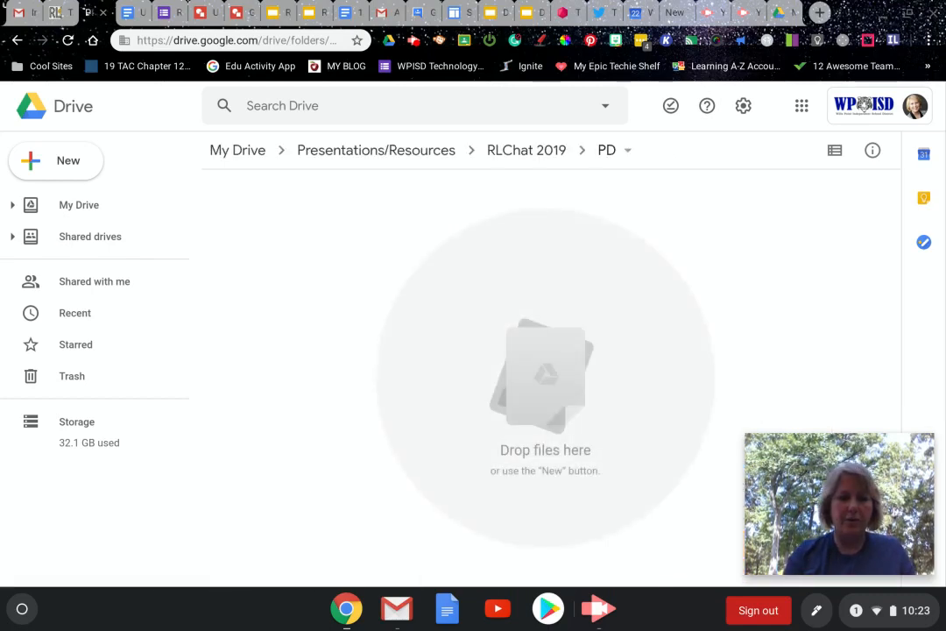
Browse the General templates in the Google Docs template gallery, then close the gallery without choosing one
click(73, 160)
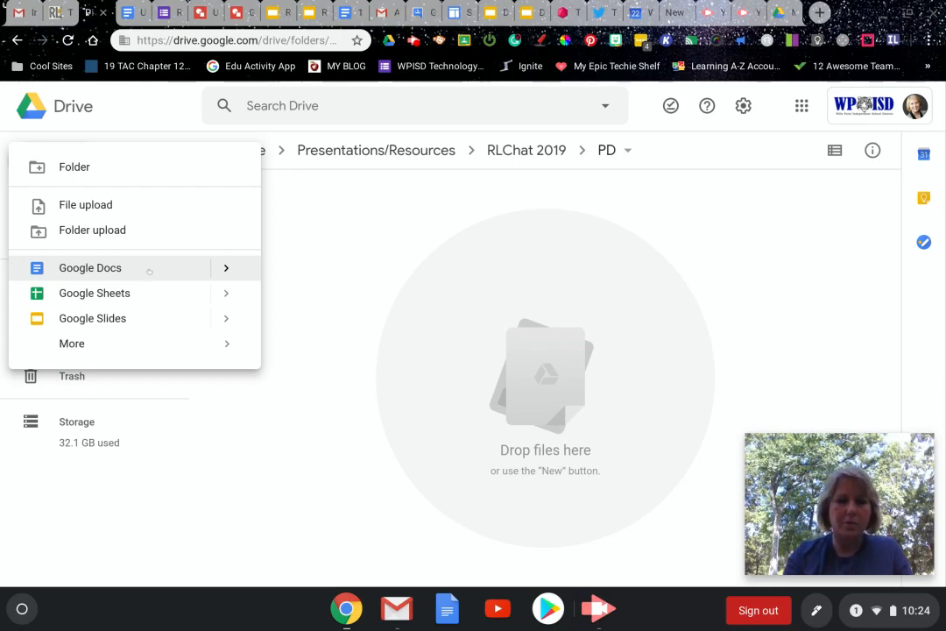
click(227, 268)
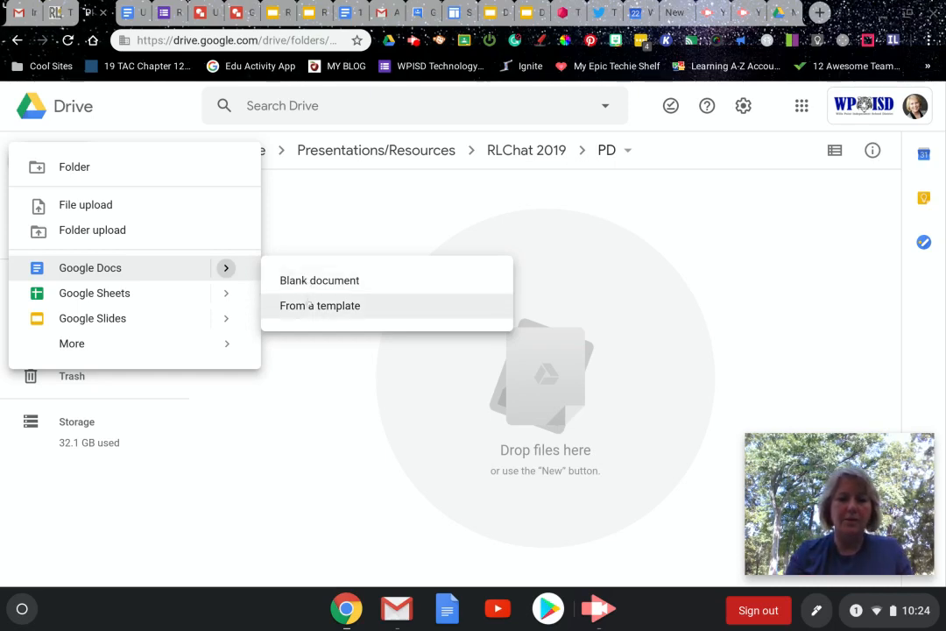
click(308, 305)
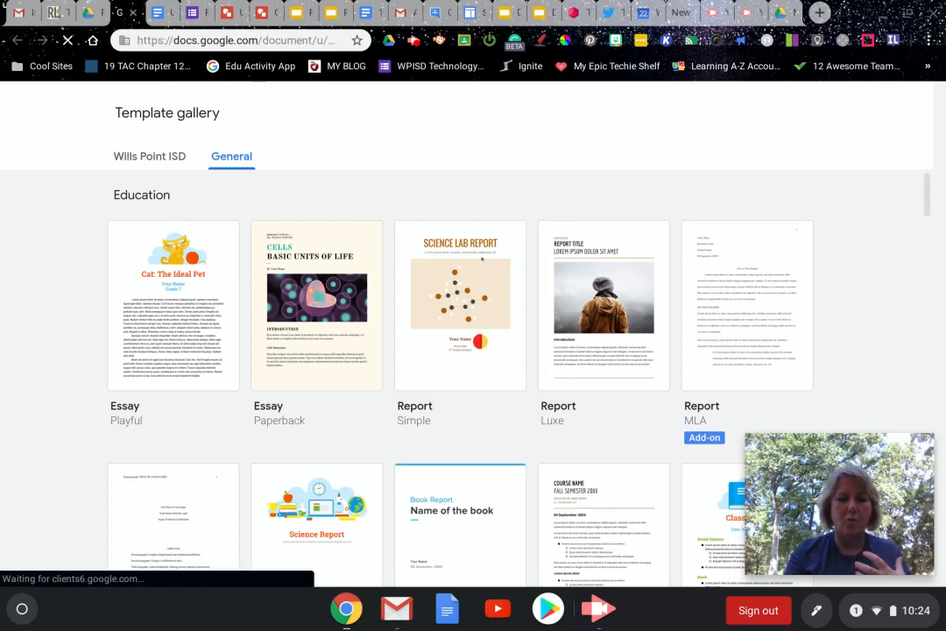
scroll(481, 263, down, 3)
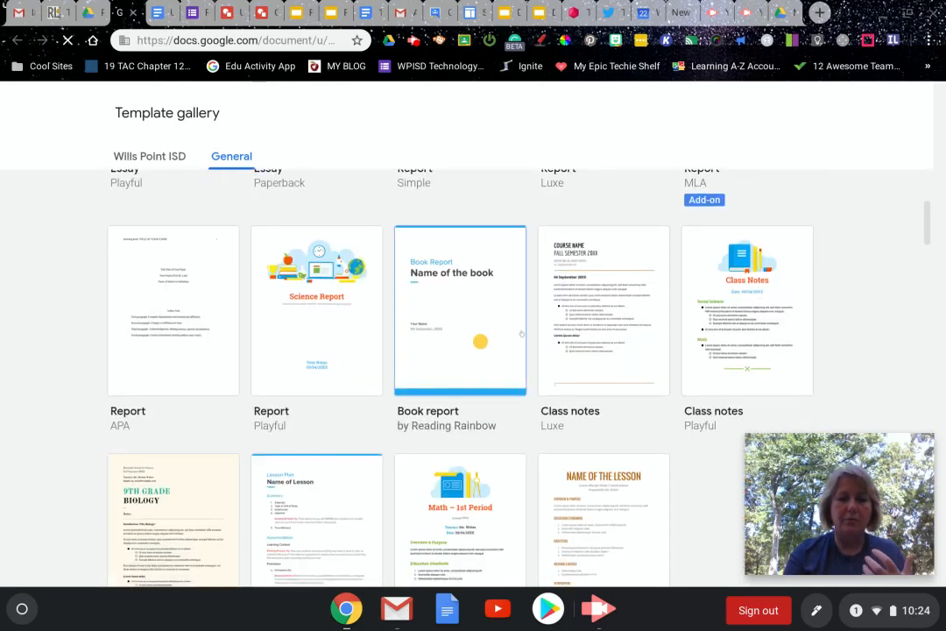
scroll(521, 334, down, 3)
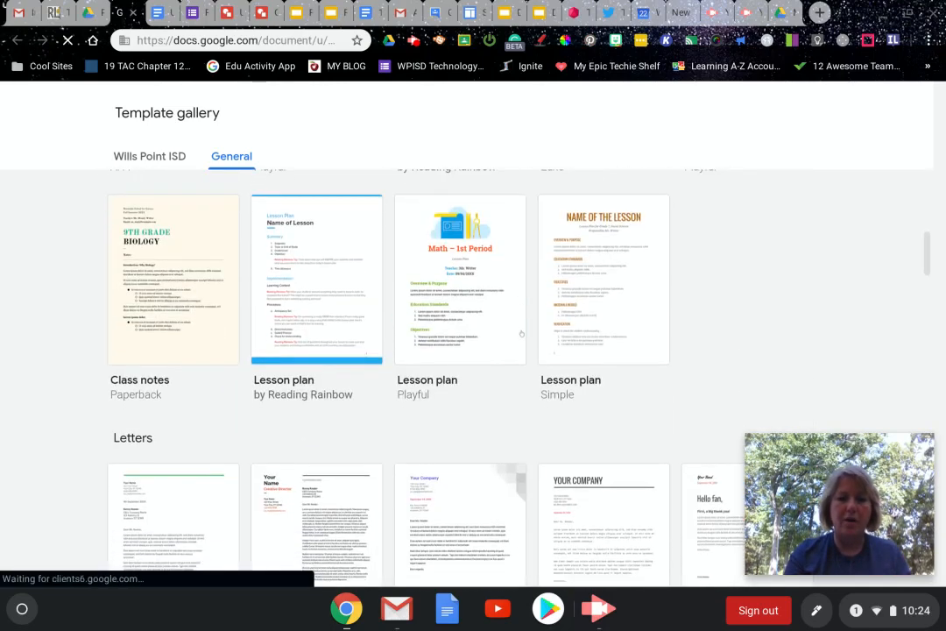
scroll(521, 333, down, 15)
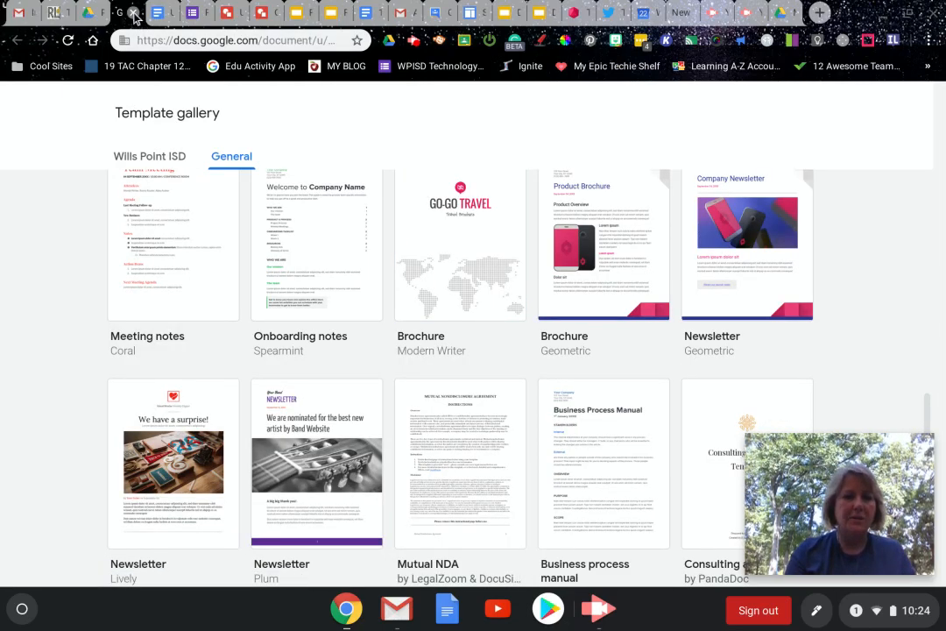
click(134, 13)
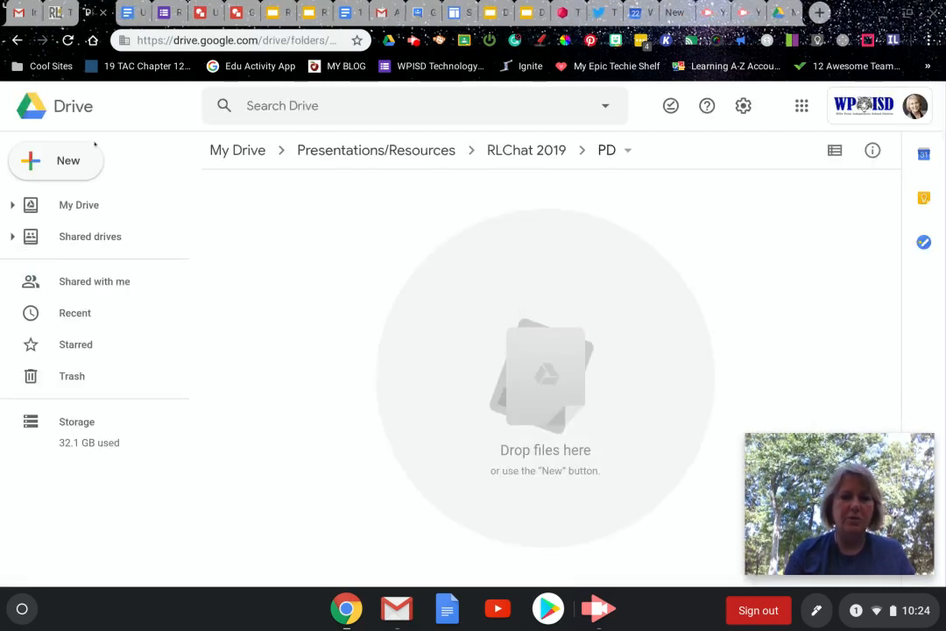
Create a blank Google Docs document in the PD folder
click(92, 149)
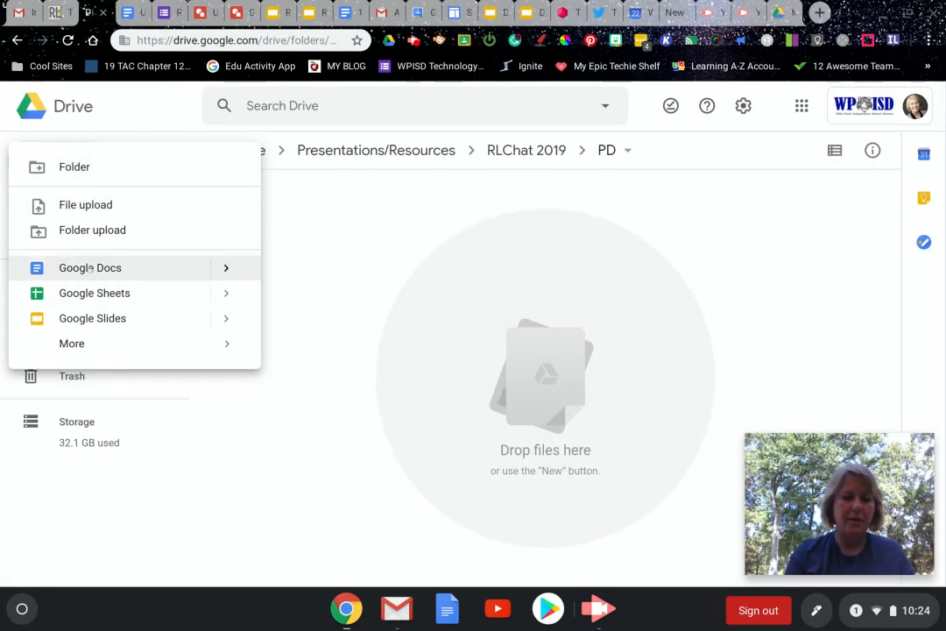
mouse_move(226, 268)
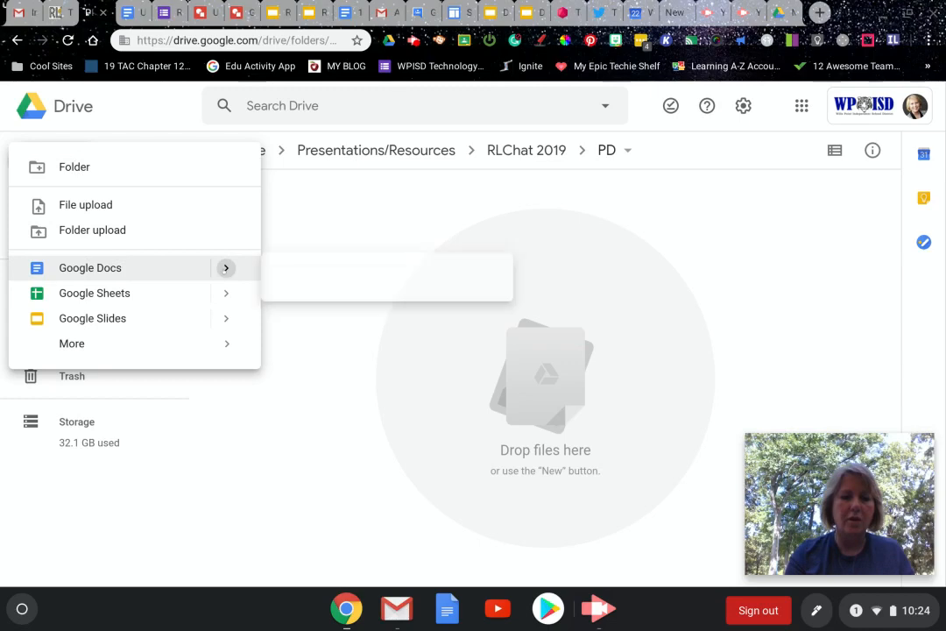
click(125, 270)
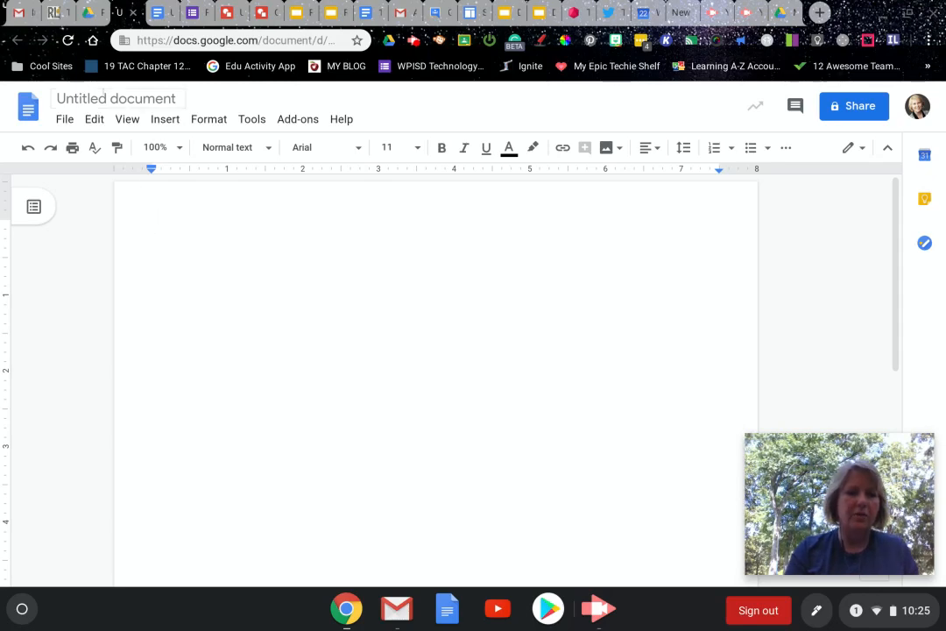
Rename the untitled document as Growth Mindset
click(106, 98)
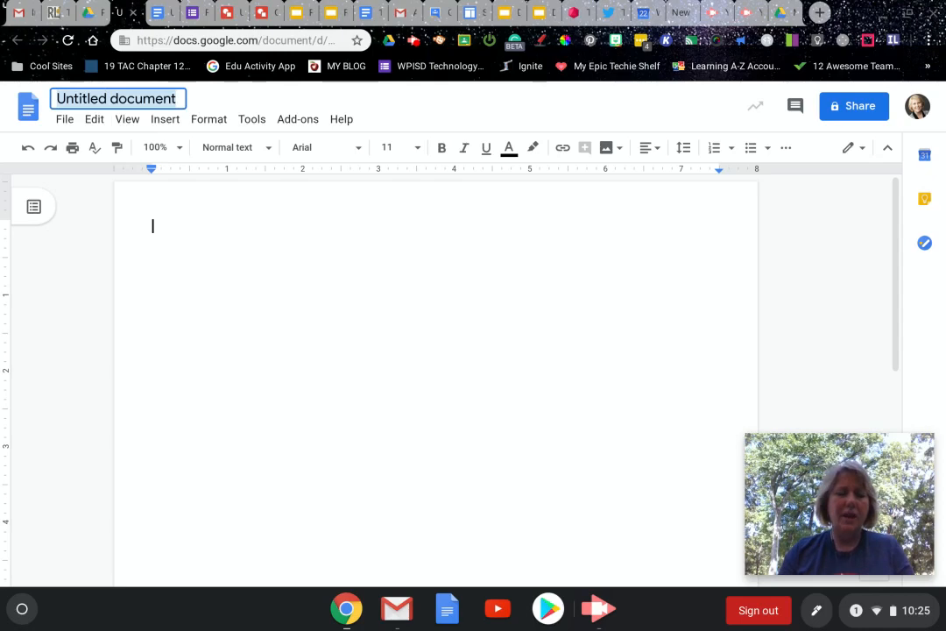
text(Gro)
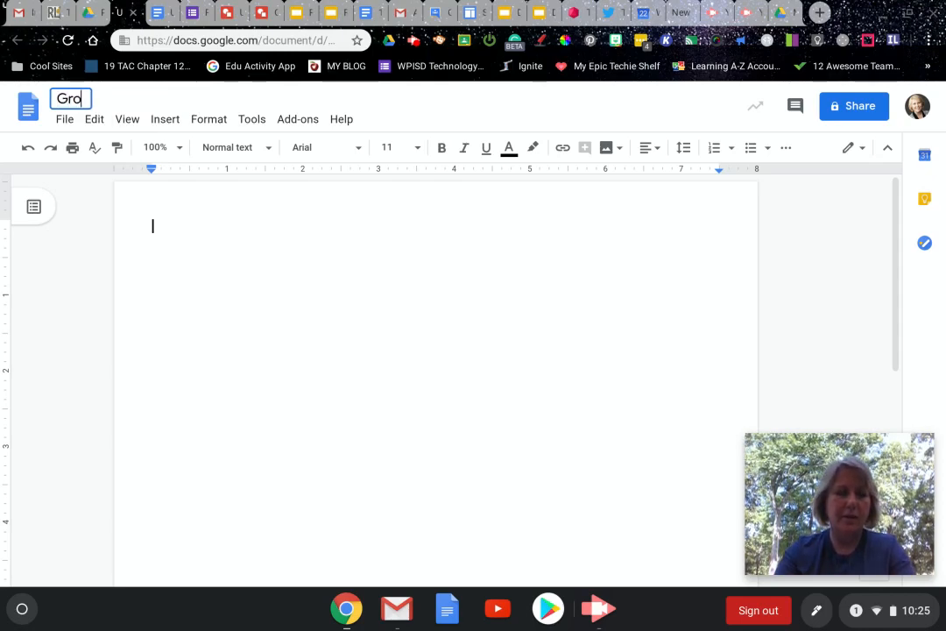
text(wth Mindset)
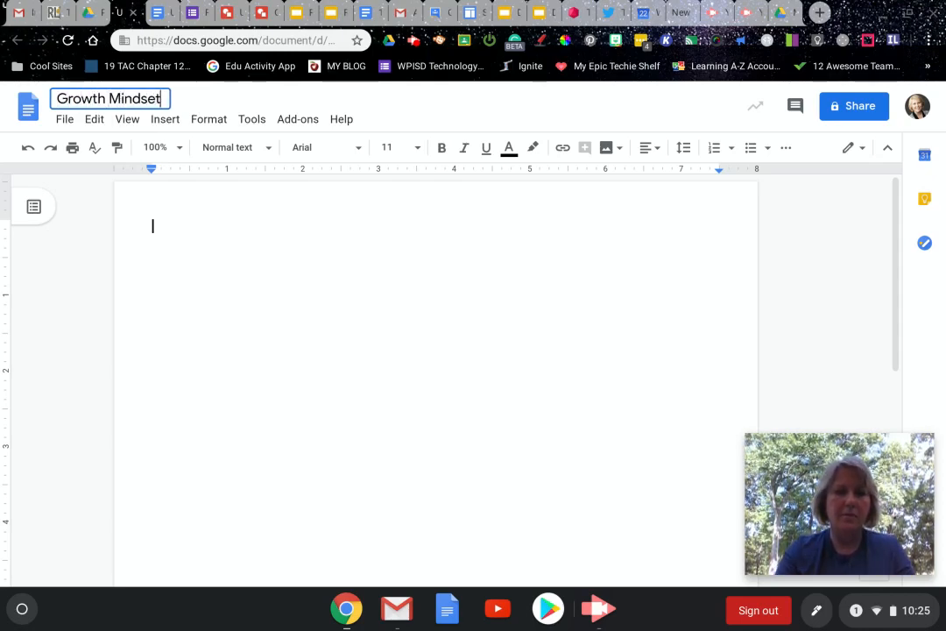
key(Return)
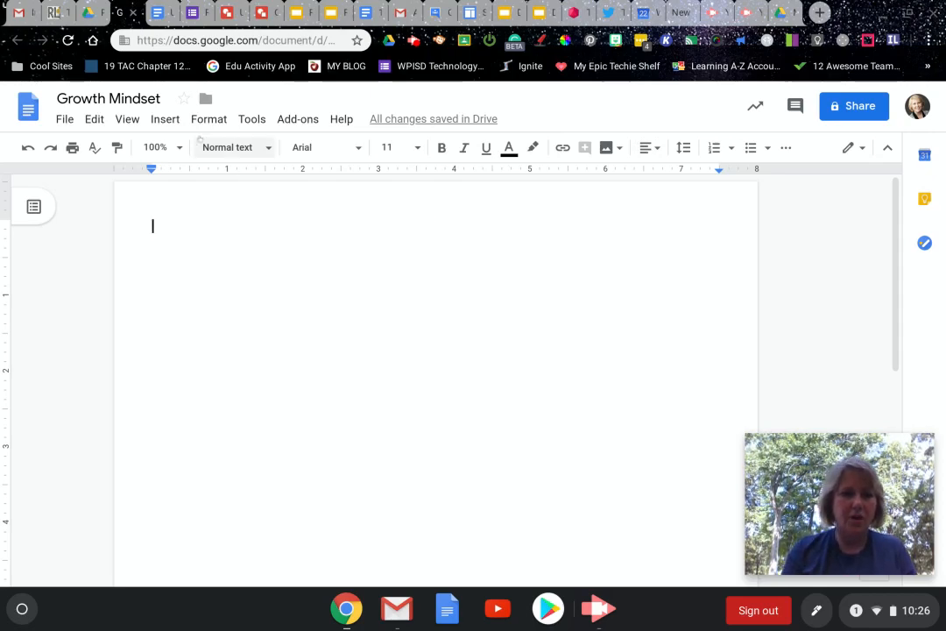
click(166, 119)
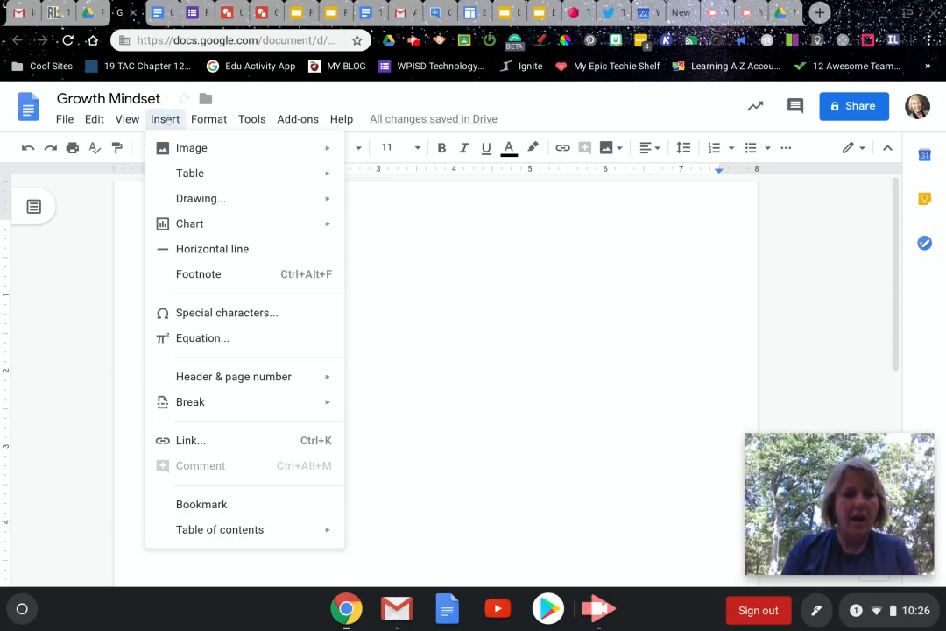
mouse_move(89, 120)
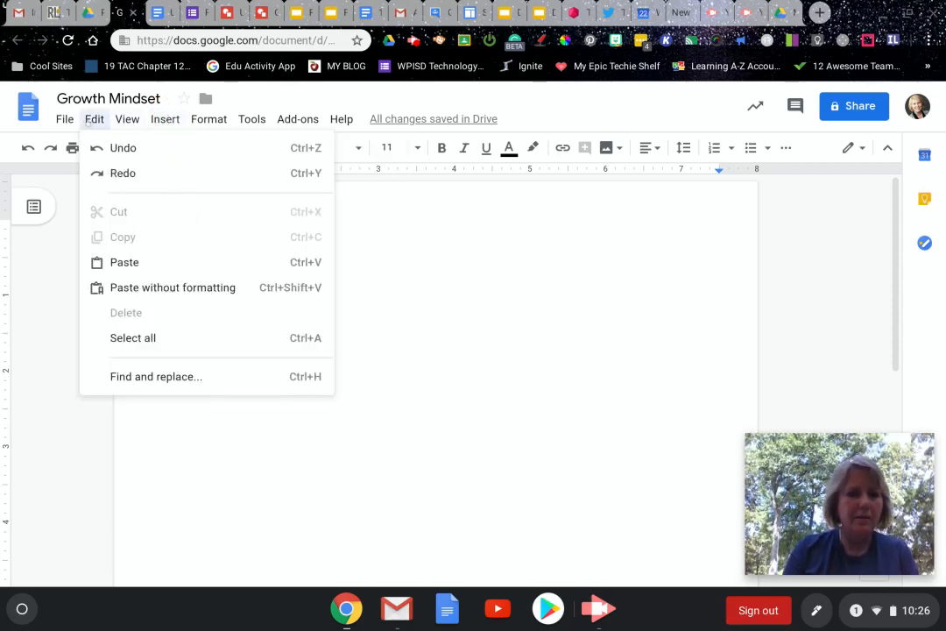
mouse_move(342, 119)
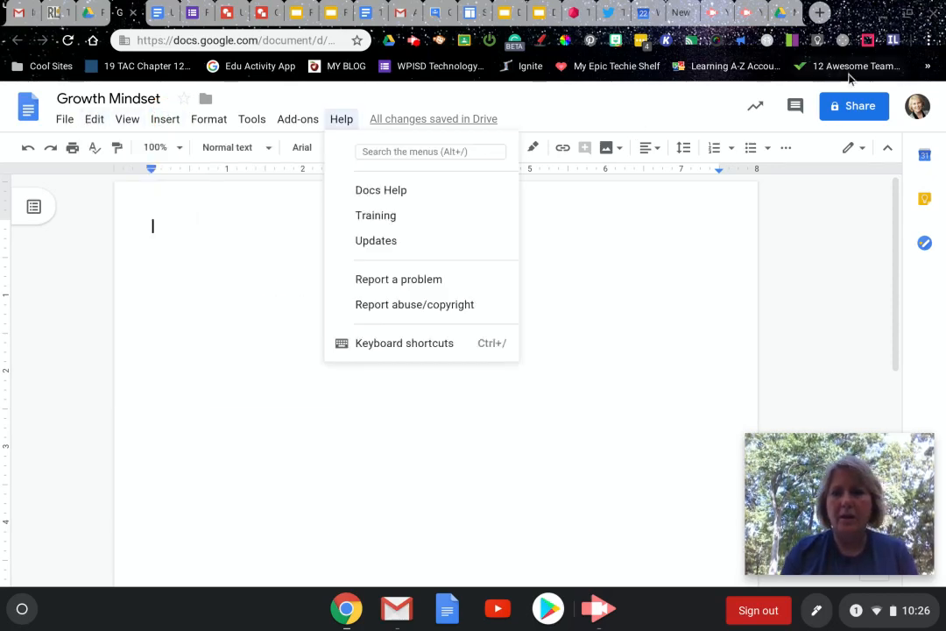
Search Google for Growth Mindset in a new browser tab
click(820, 12)
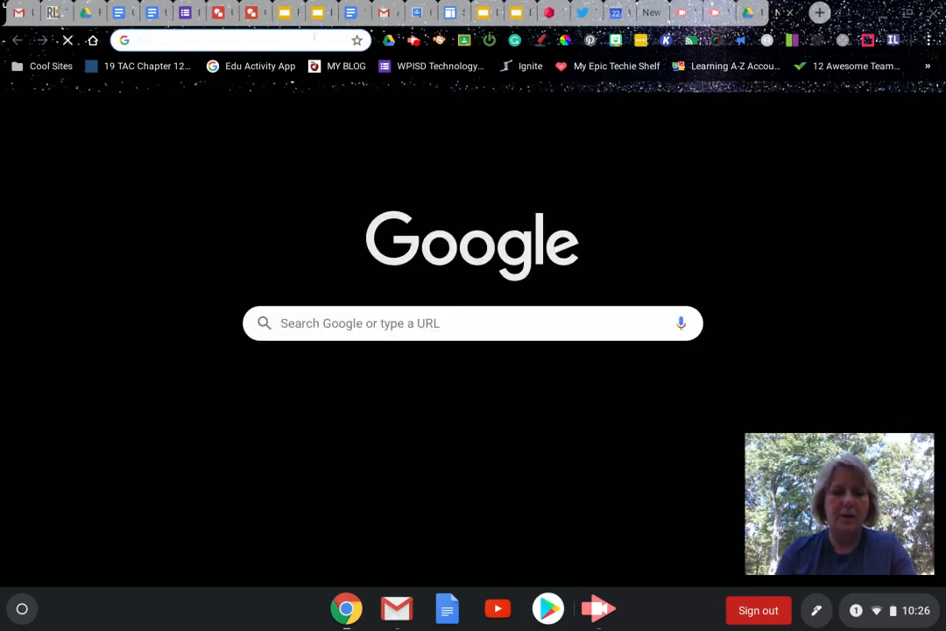
text(Growth Mins)
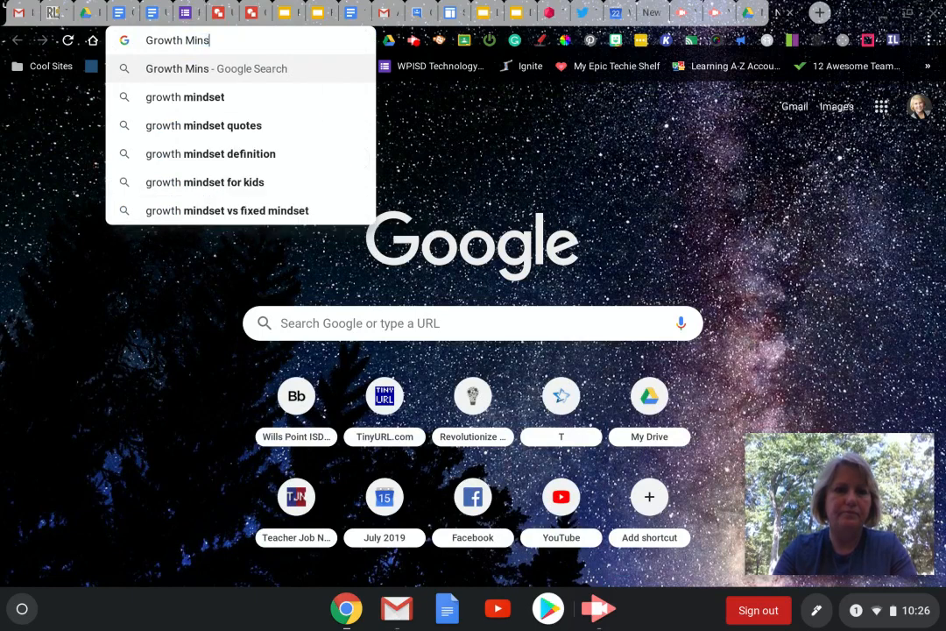
key(BackSpace)
text(dset)
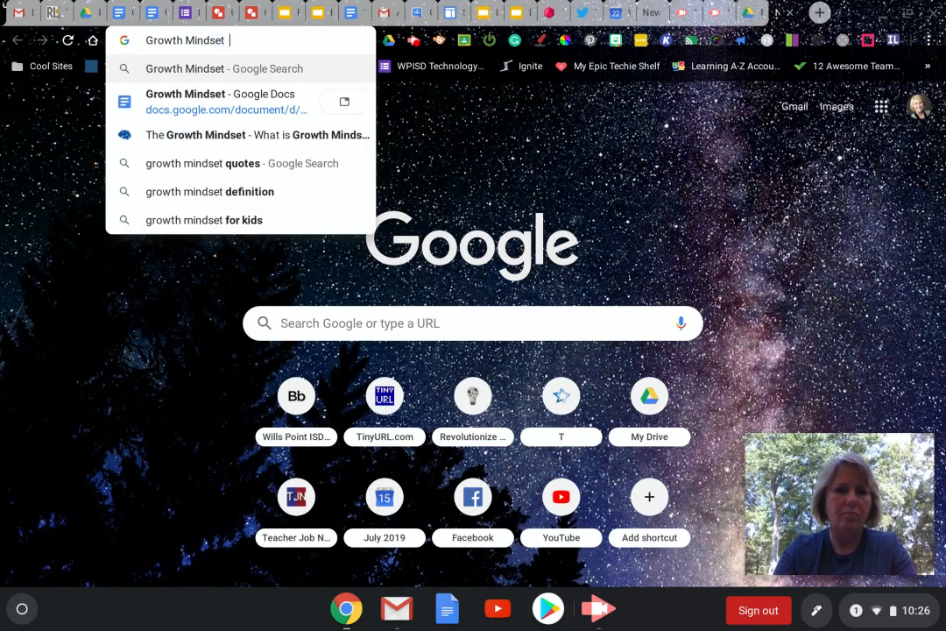
key(Return)
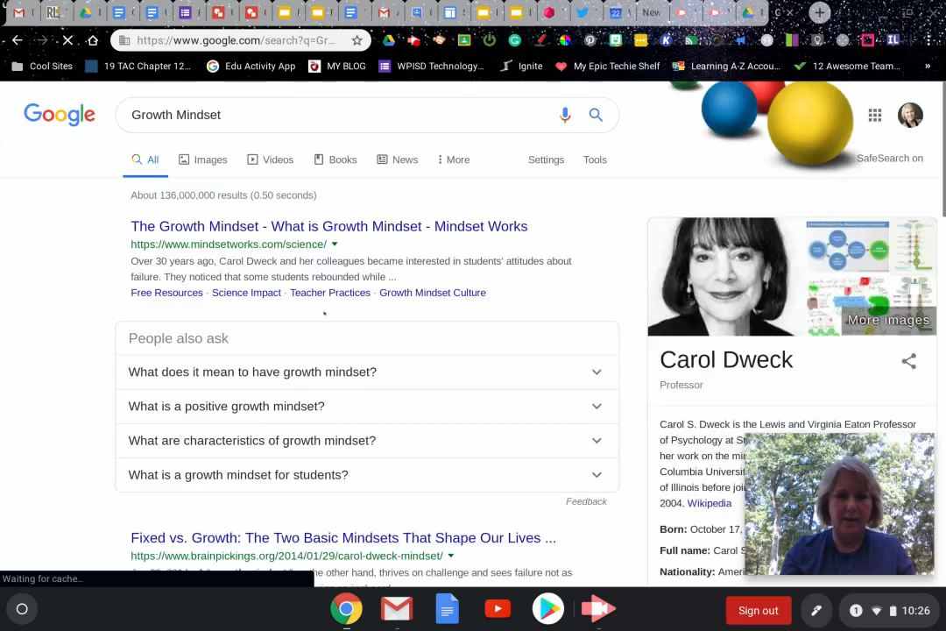
Copy the Carol Dweck description from the search results and paste it into the Growth Mindset document
scroll(372, 261, down, 3)
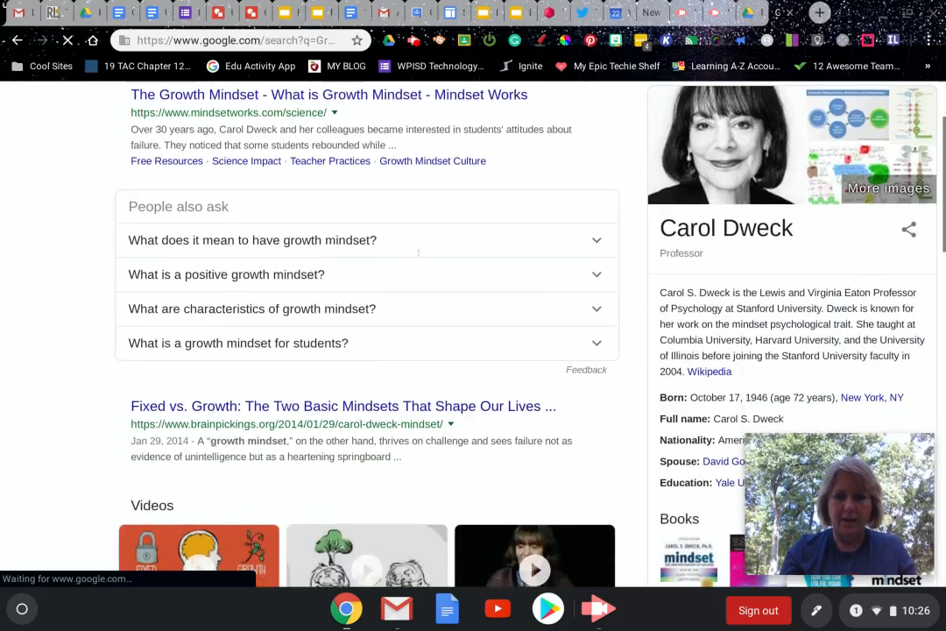
drag(659, 286, 761, 359)
key(ctrl+c)
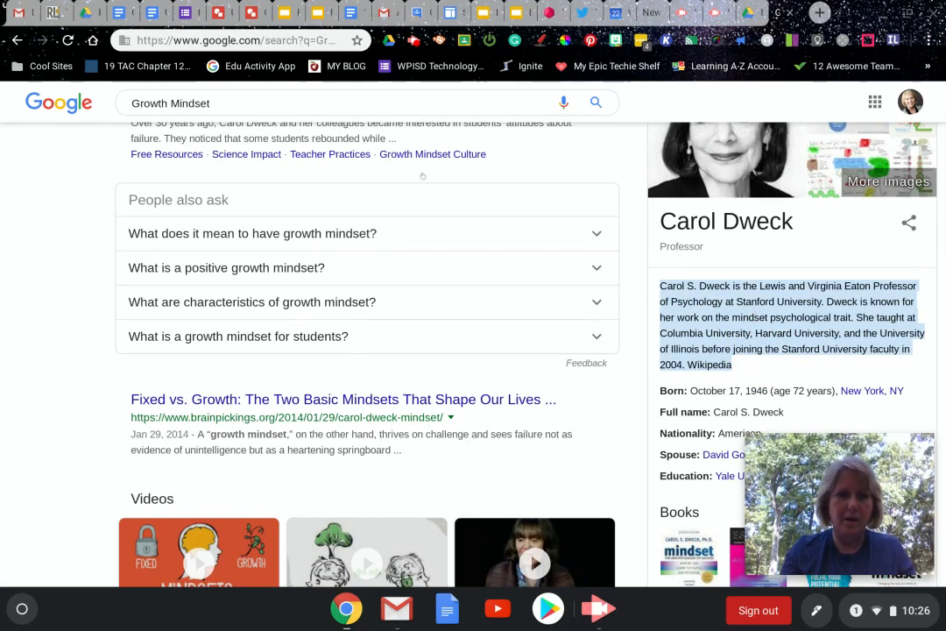
click(126, 12)
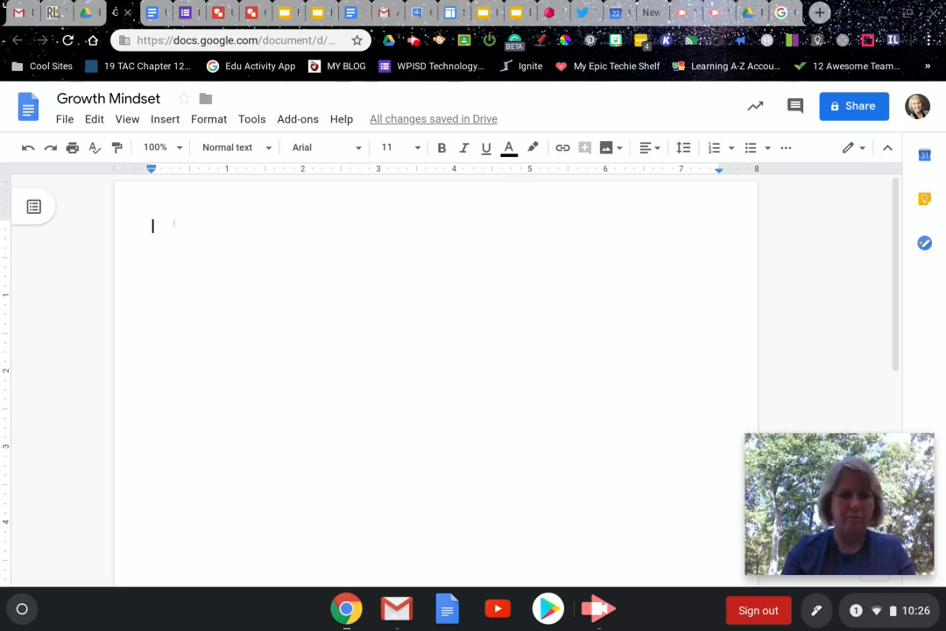
key(ctrl+v)
Insert two blank lines above the pasted Carol Dweck paragraph
click(177, 229)
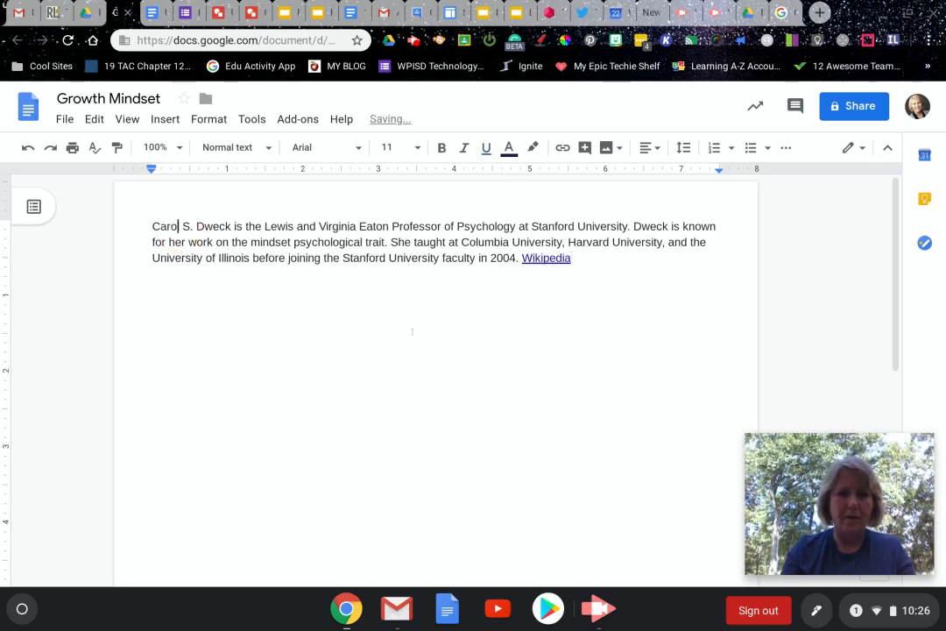
click(136, 228)
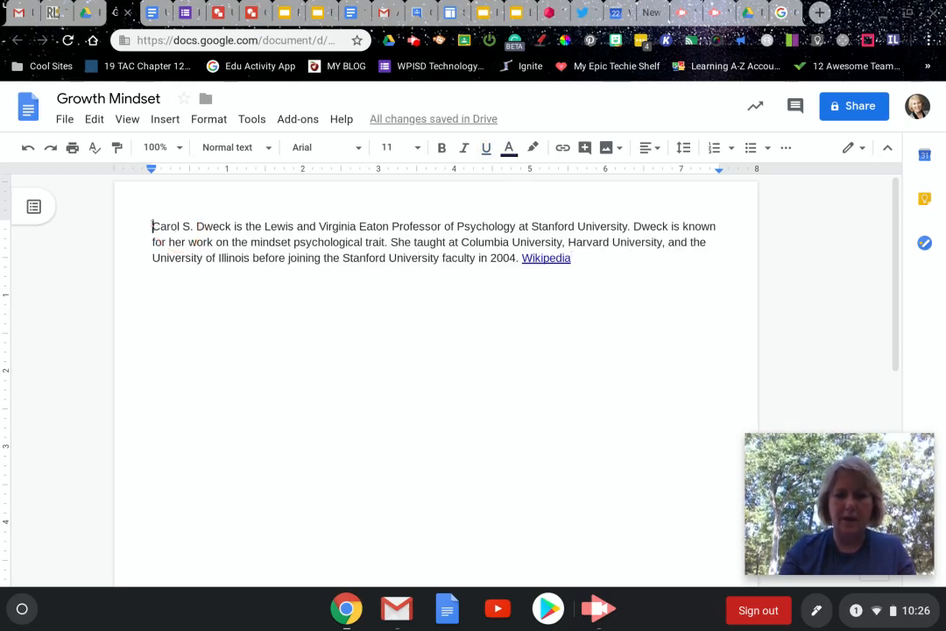
key(Return)
key(Return)
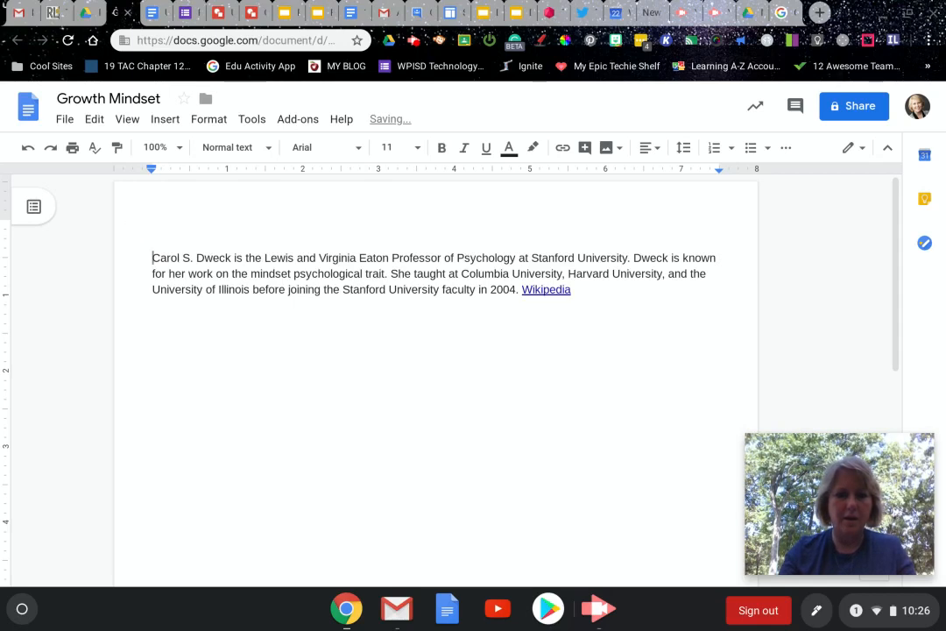
Centre the first line of the document and enter Growth Mindset as its heading
click(185, 230)
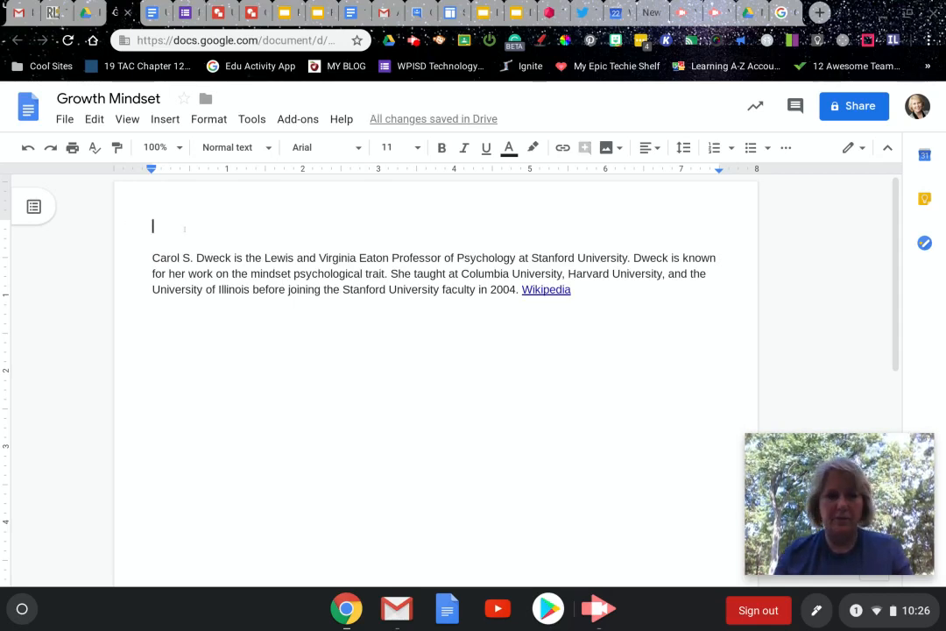
click(653, 151)
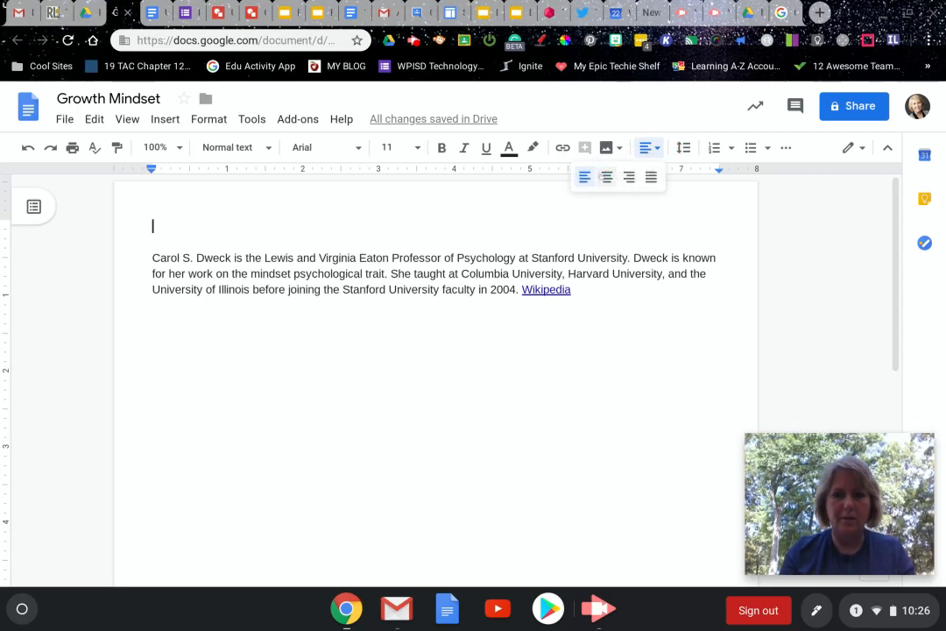
click(604, 178)
text(Growth Mindset)
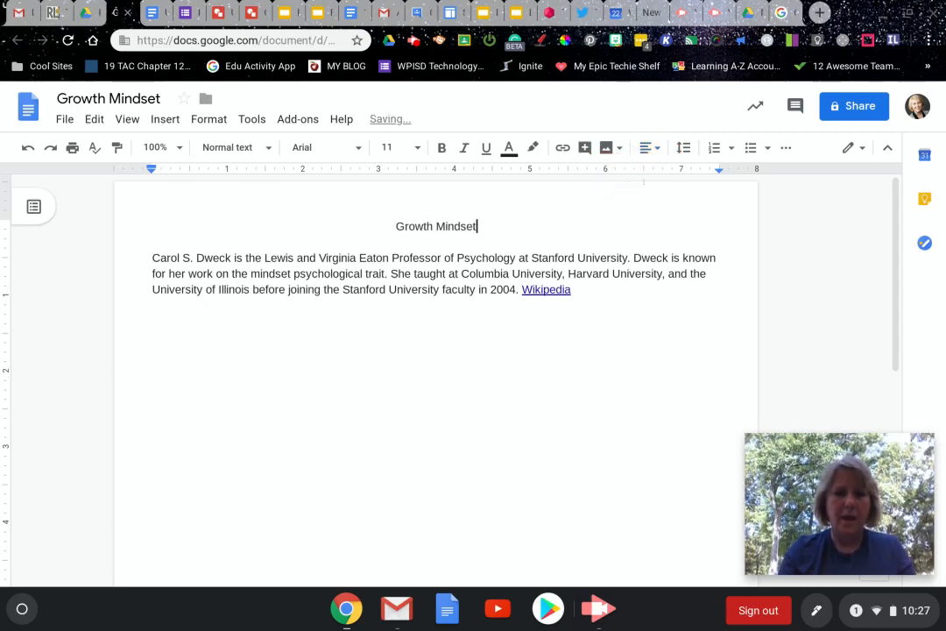
Apply the Title style to the centred Growth Mindset heading
drag(484, 226, 394, 227)
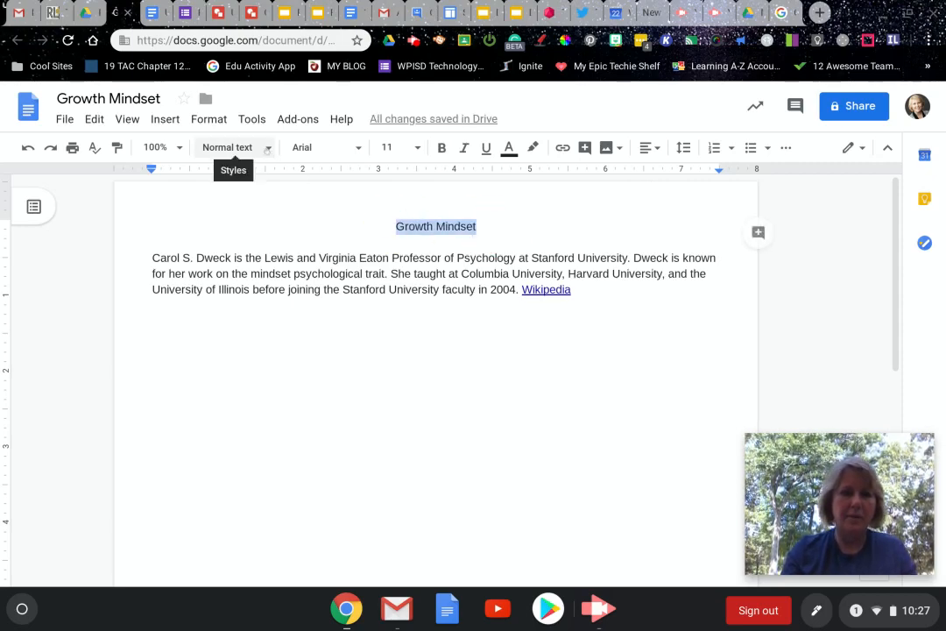
click(267, 149)
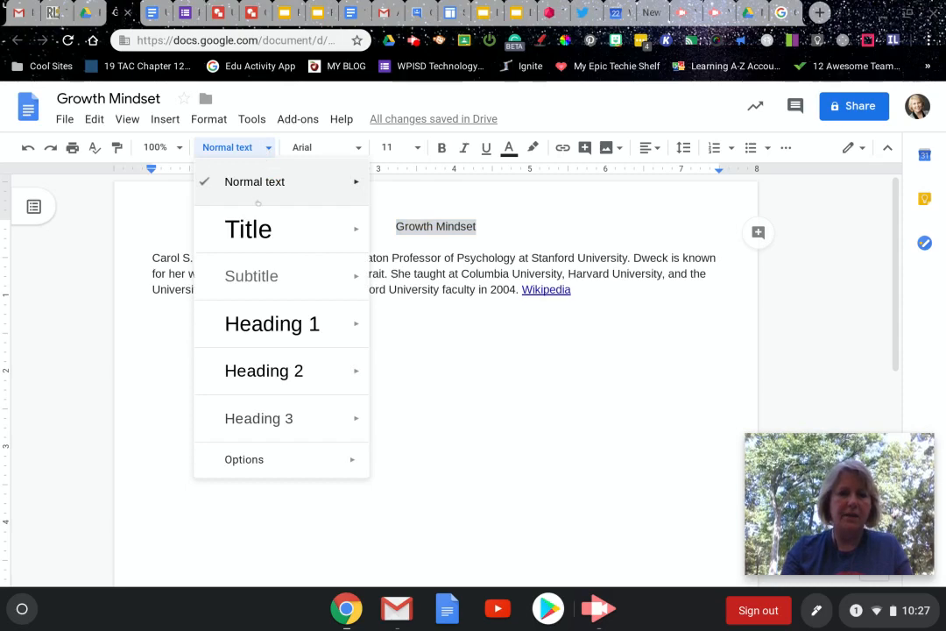
click(258, 231)
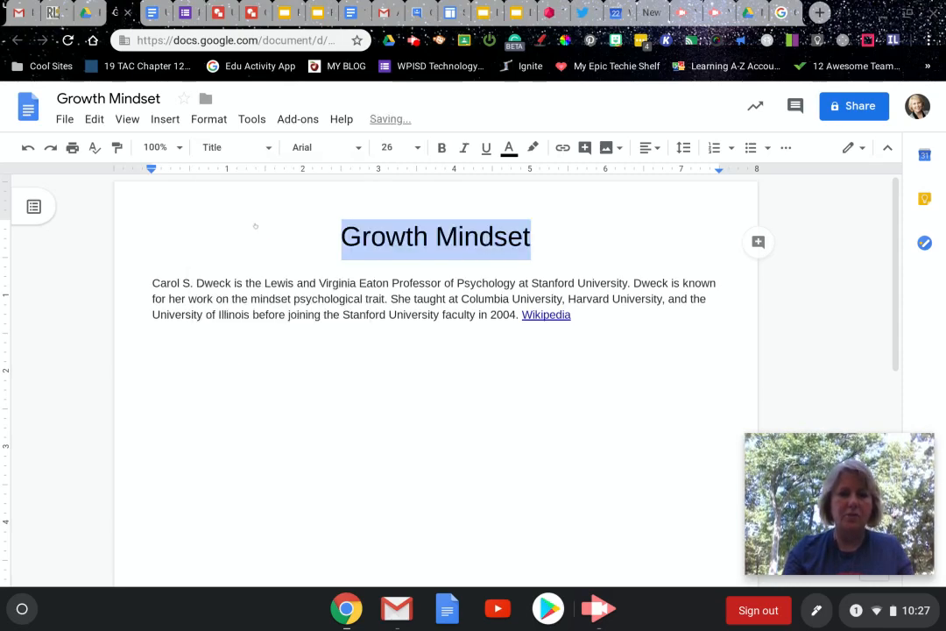
click(432, 282)
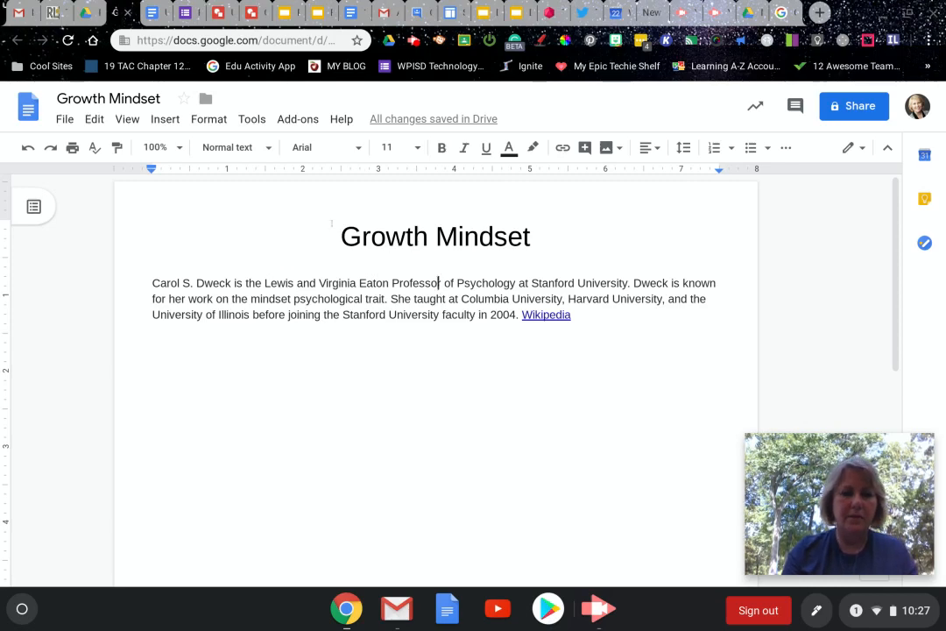
drag(339, 233, 530, 237)
click(231, 147)
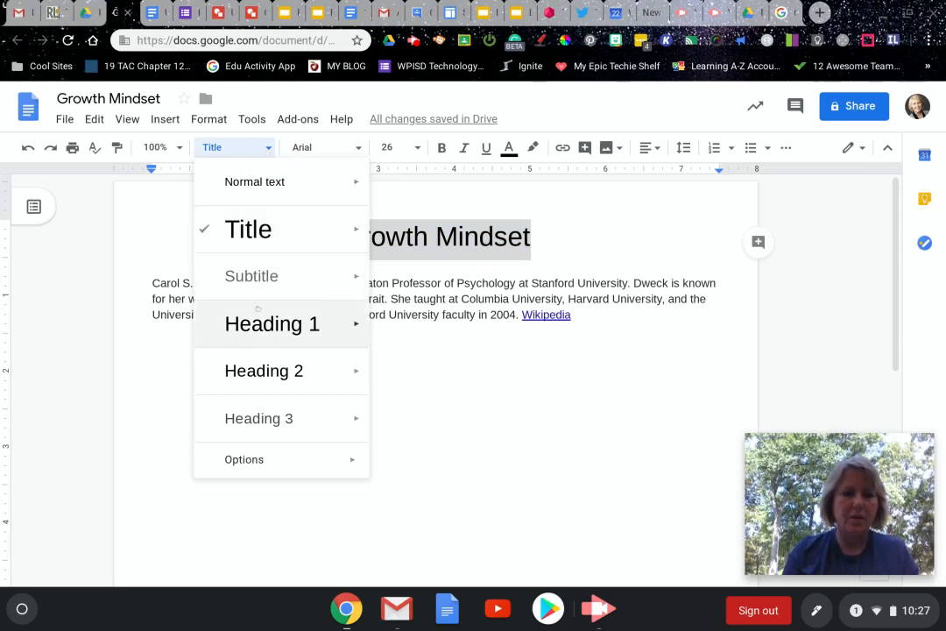
mouse_move(349, 322)
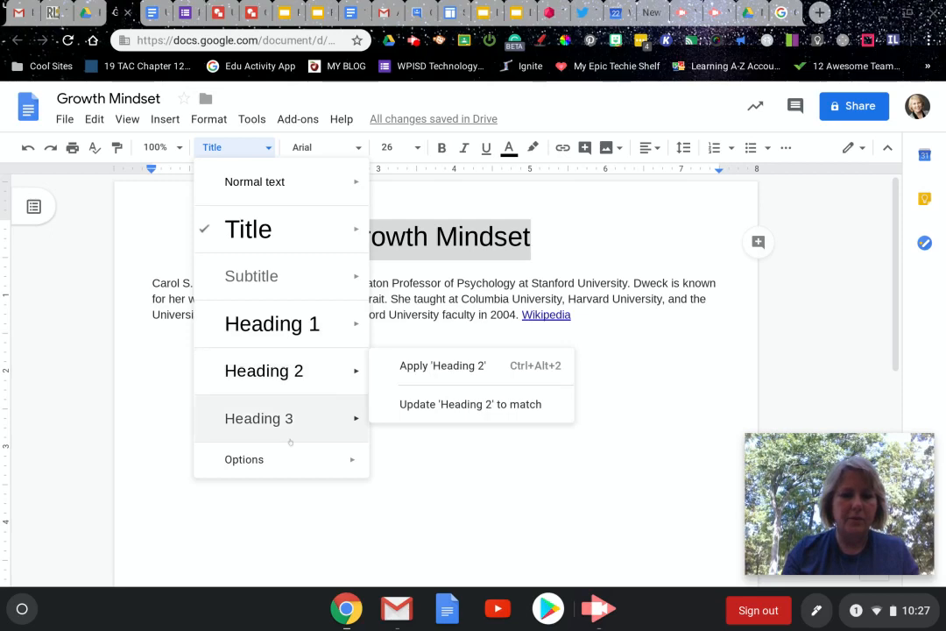
mouse_move(351, 276)
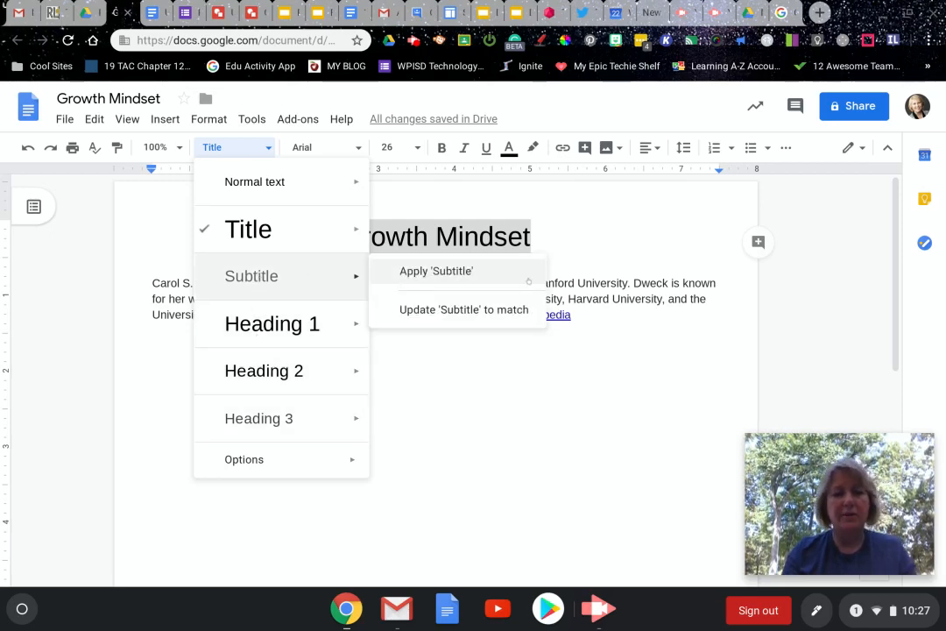
click(610, 274)
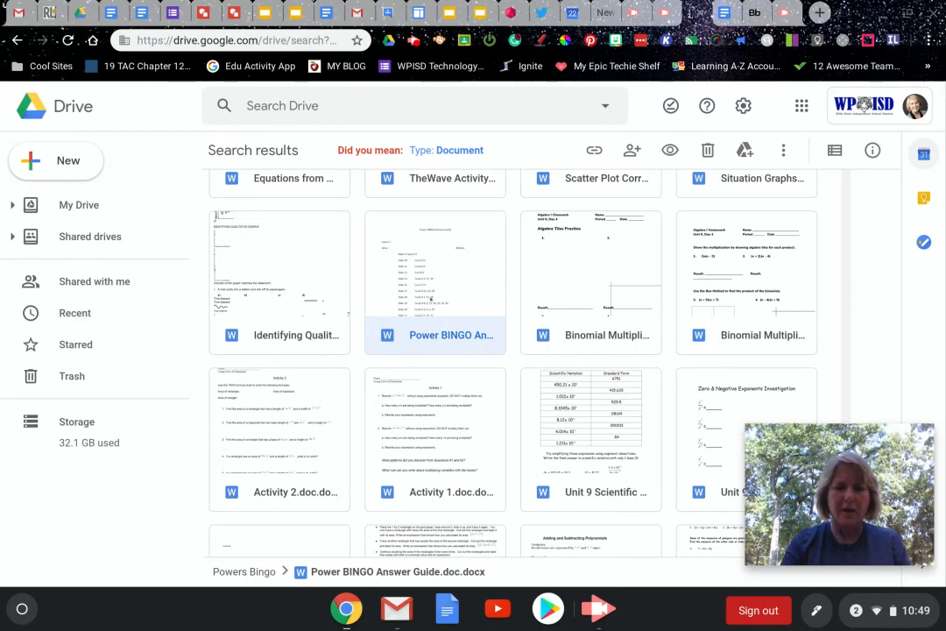
Preview the Word file Power BINGO Answer Guide.doc.docx from the Drive search results and open it with Google Docs
double_click(489, 287)
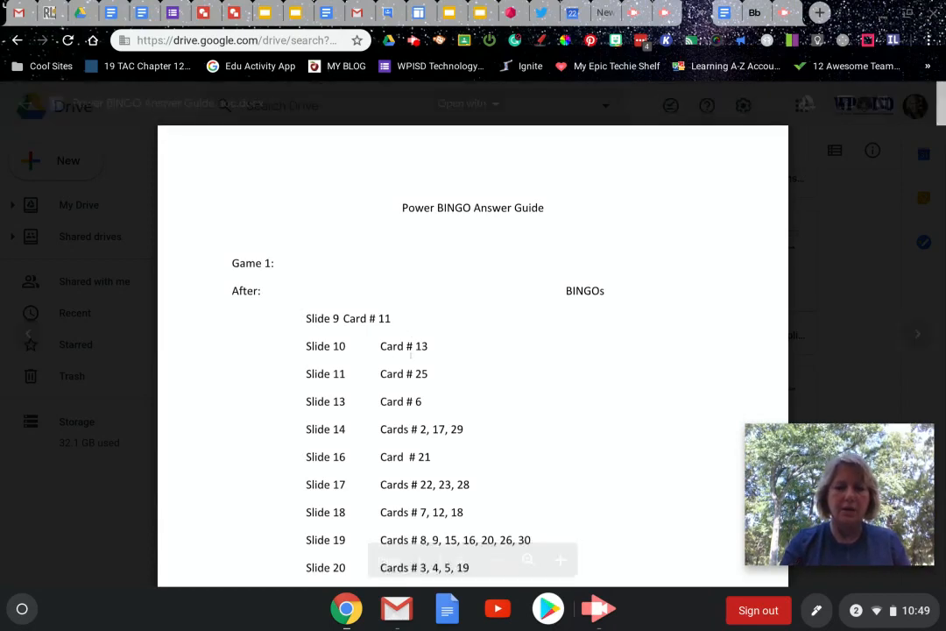
scroll(410, 355, down, 3)
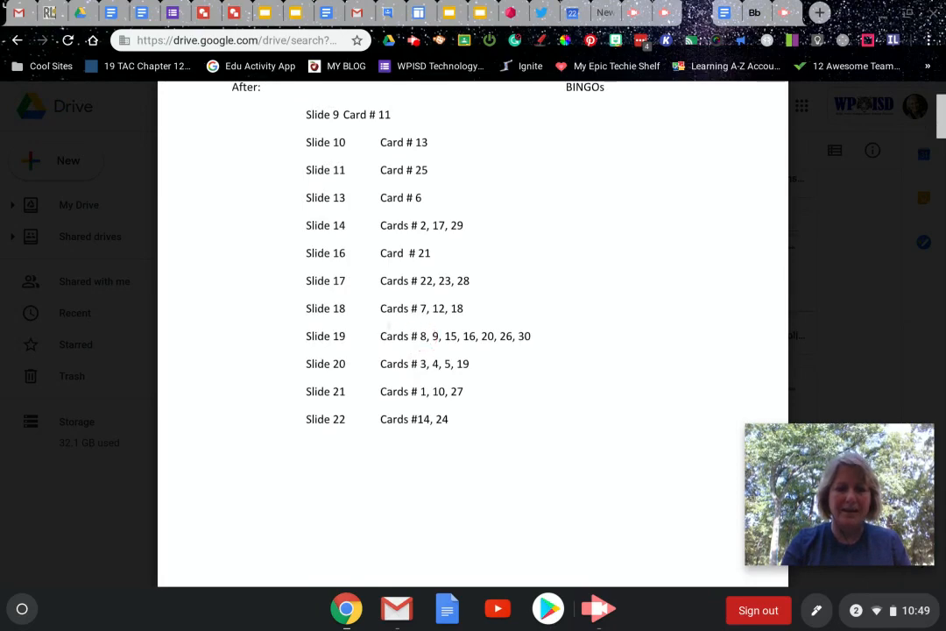
drag(399, 334, 457, 337)
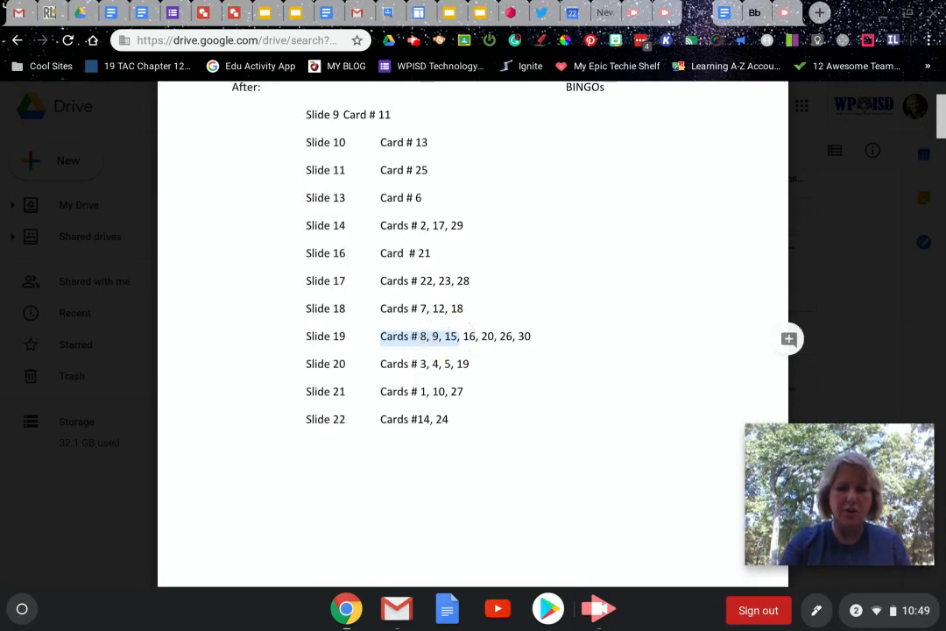
scroll(500, 344, up, 3)
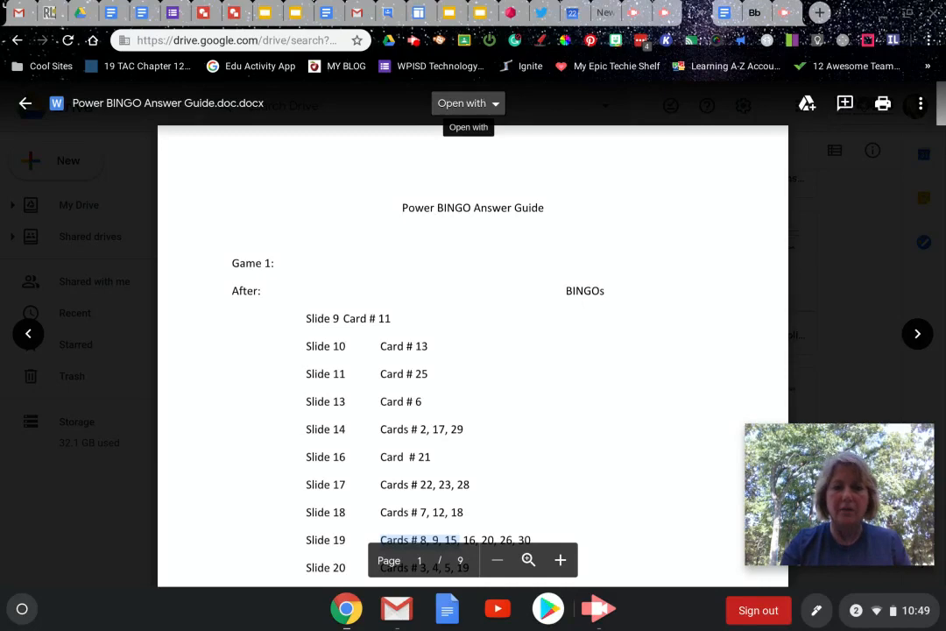
click(485, 104)
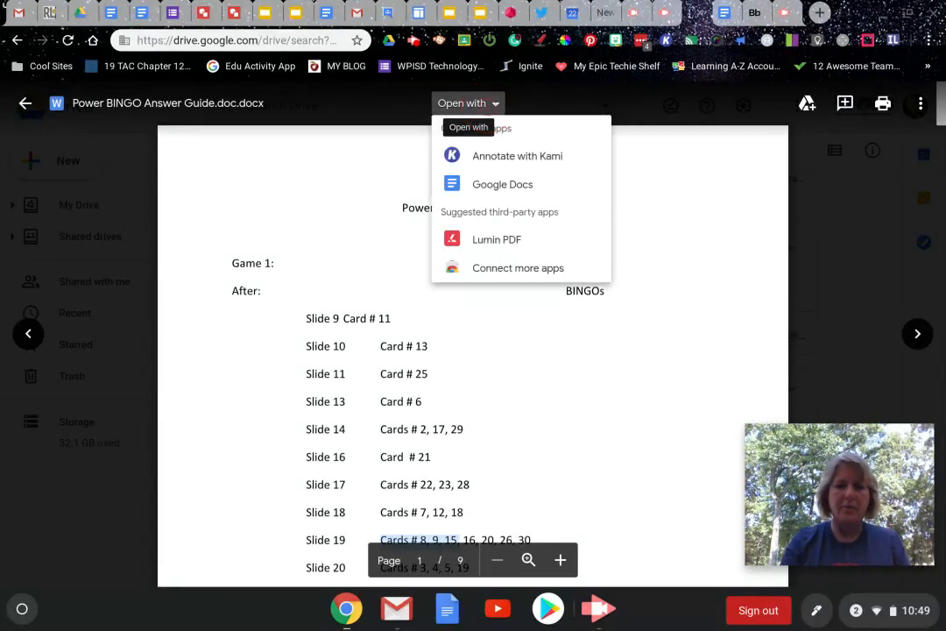
click(483, 185)
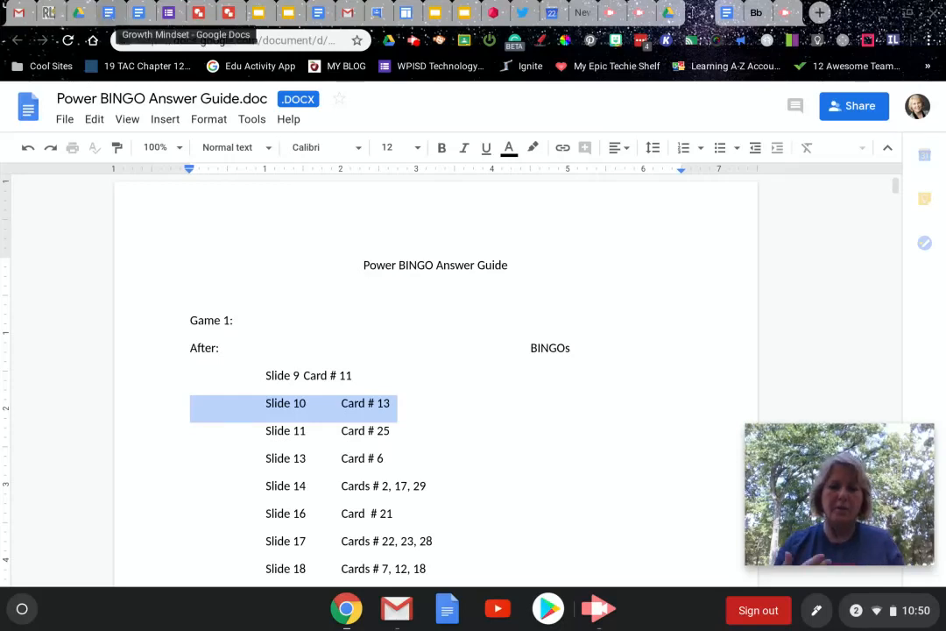
Return to the Growth Mindset document and add the line "I am going to add some information" below the Carol Dweck paragraph
click(109, 13)
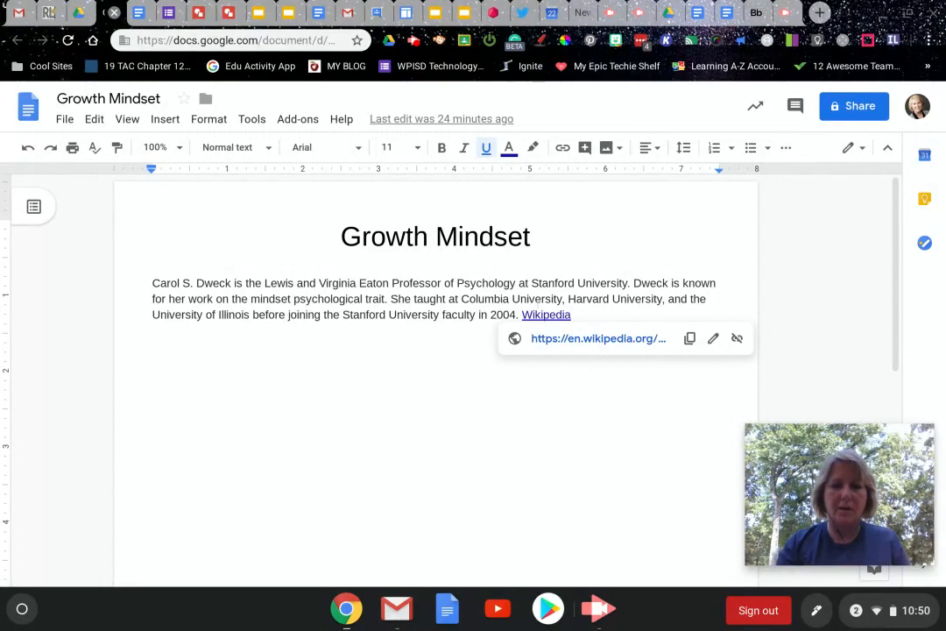
click(587, 308)
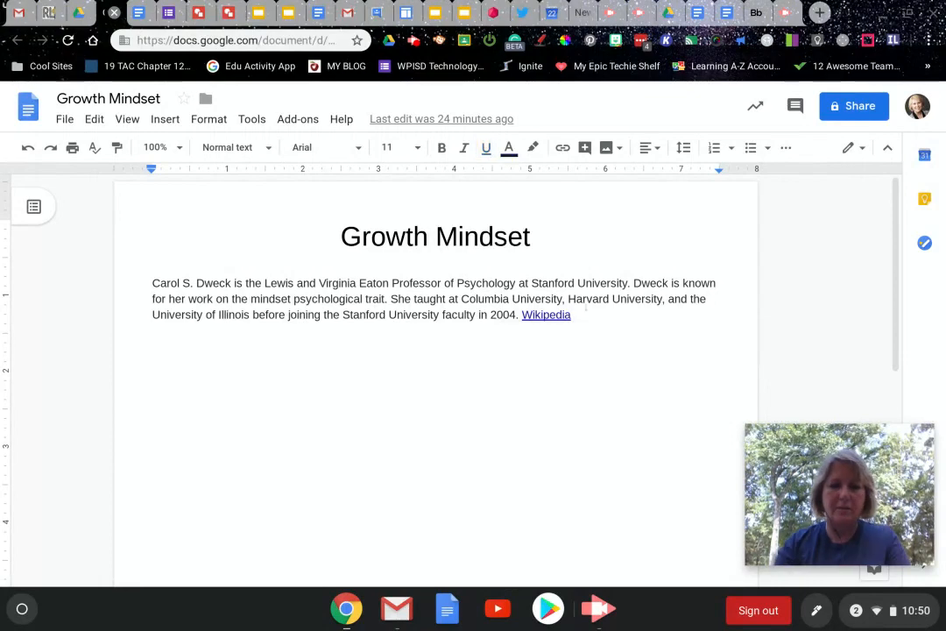
click(582, 314)
key(Return)
text(I)
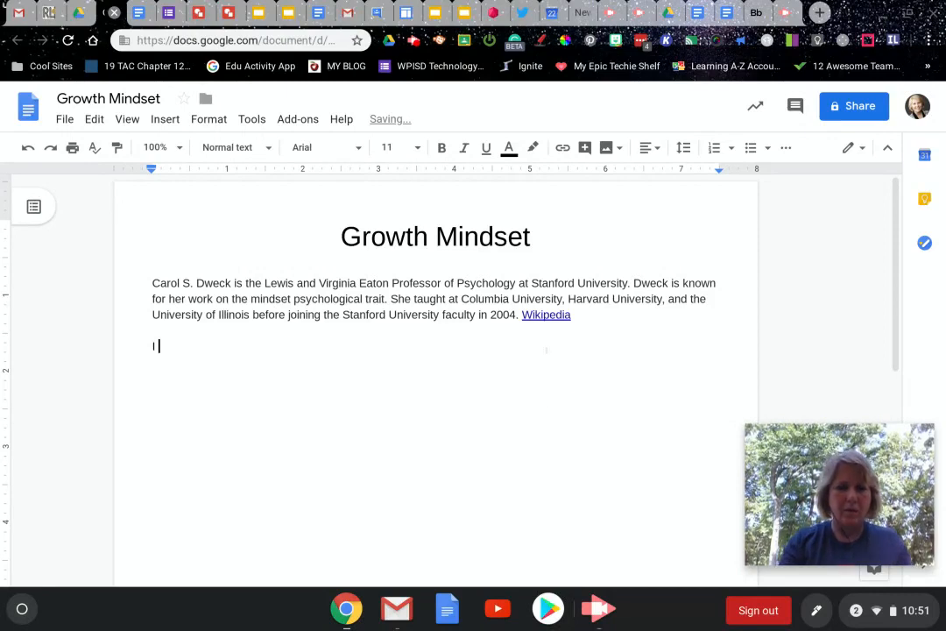
text( am going to add some information)
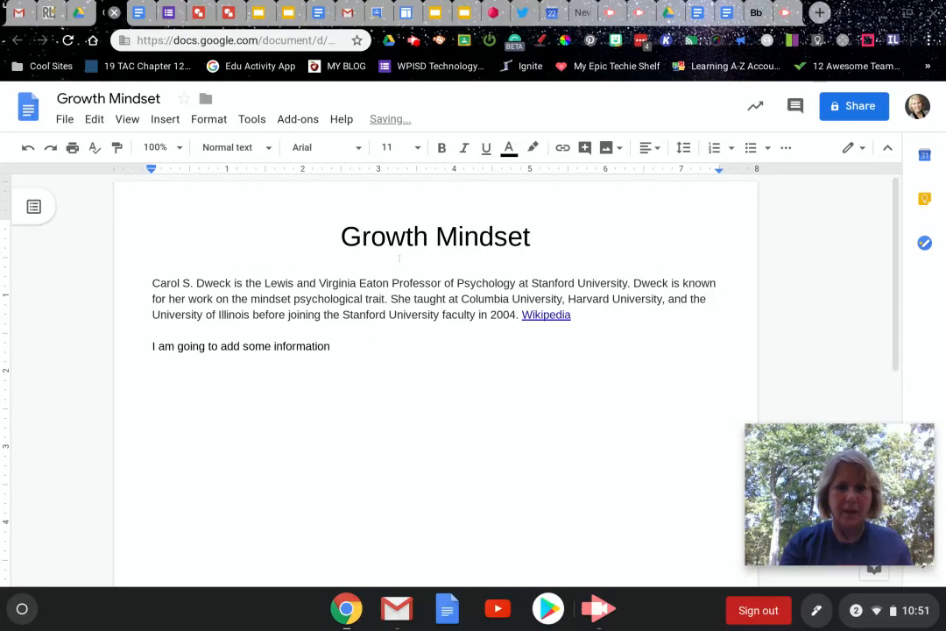
Add the line "I am going to add more information" below the previous line, separated by a blank line
mouse_move(391, 121)
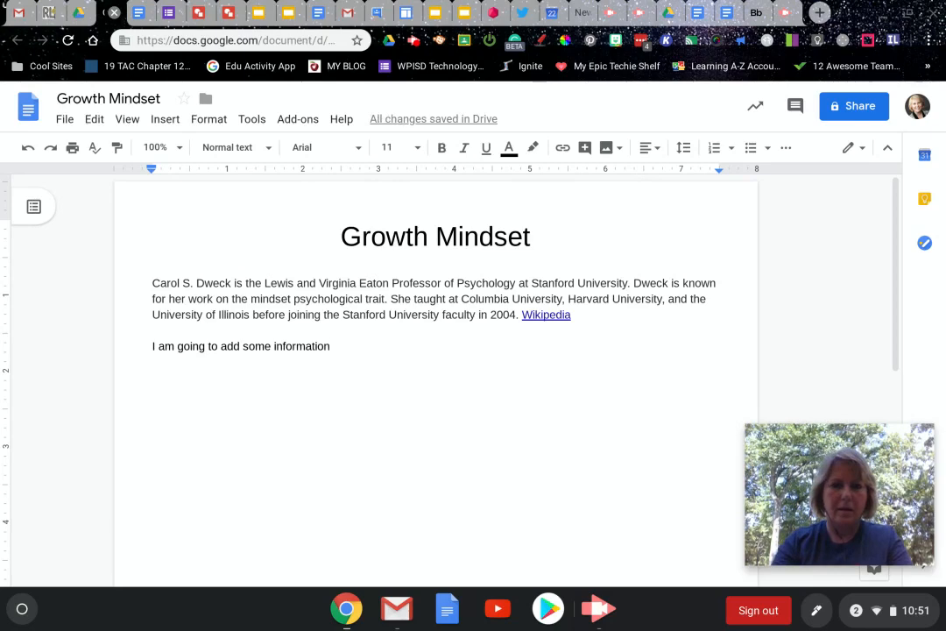
key(Return)
key(Return)
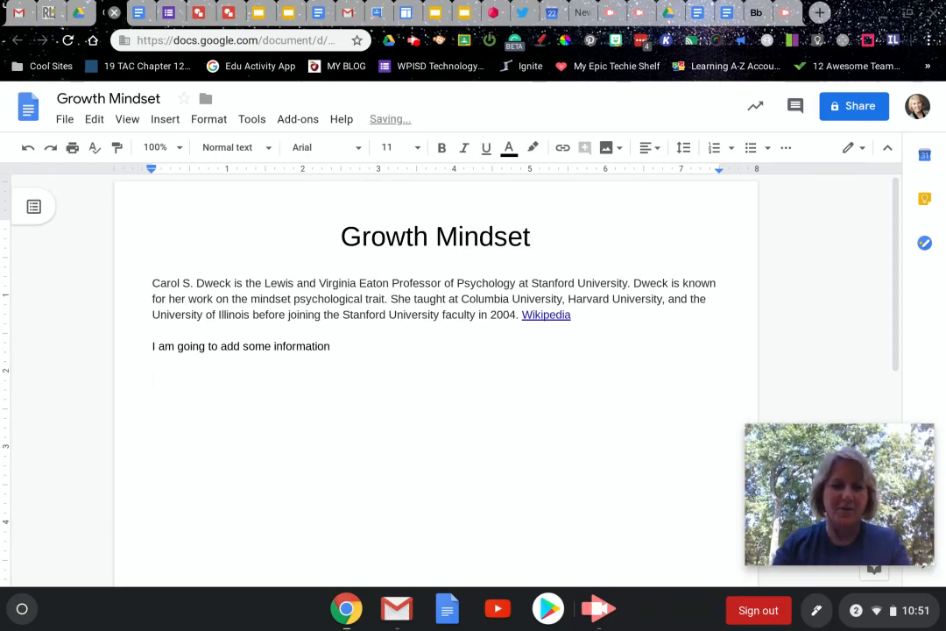
text(I)
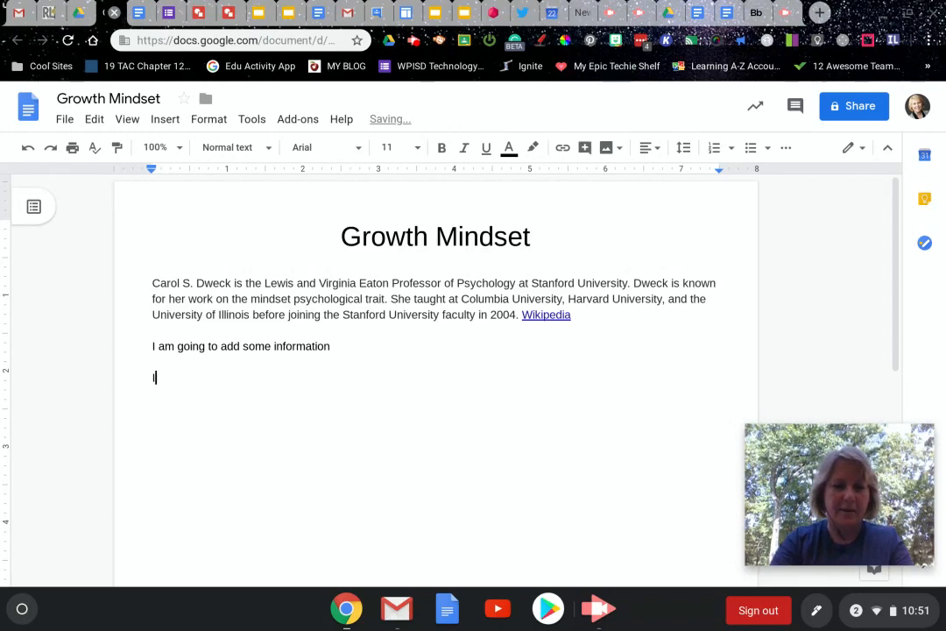
text( am going to add mor)
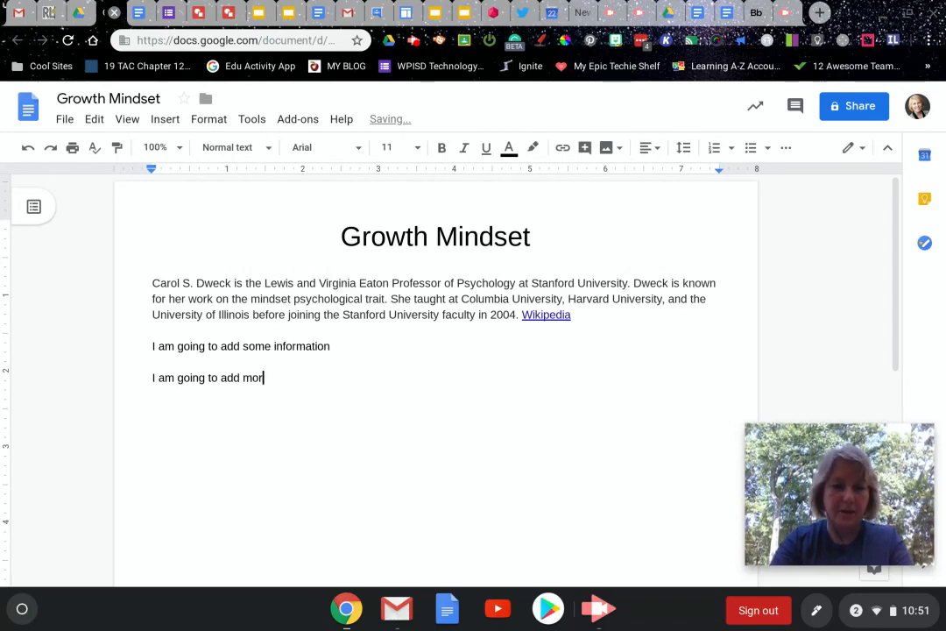
text(e inform)
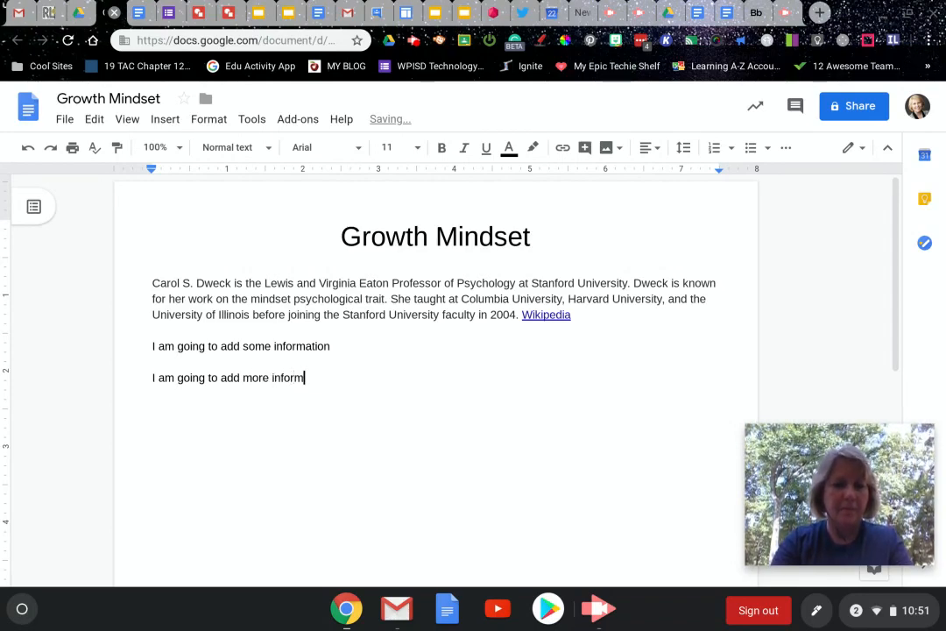
text(ation)
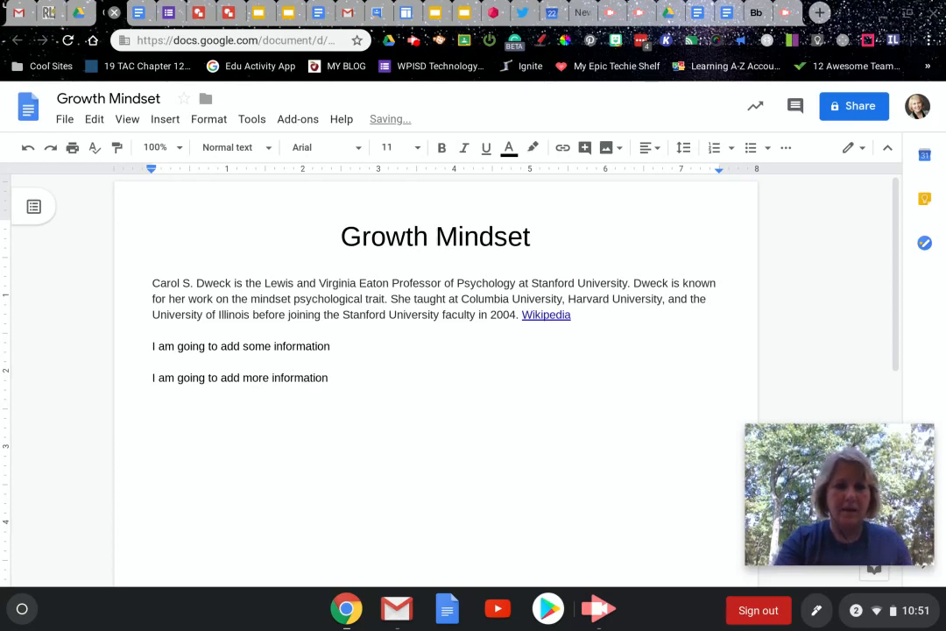
key(Return)
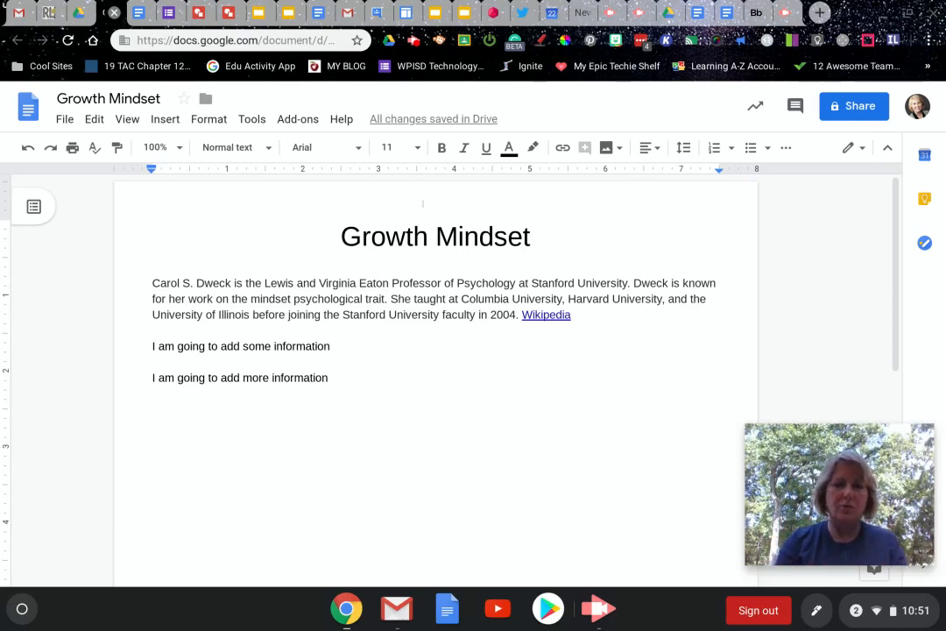
Examine the document's version history, expanding the current version and viewing the July 22, 10:27 AM version, and return to the document without restoring
click(420, 119)
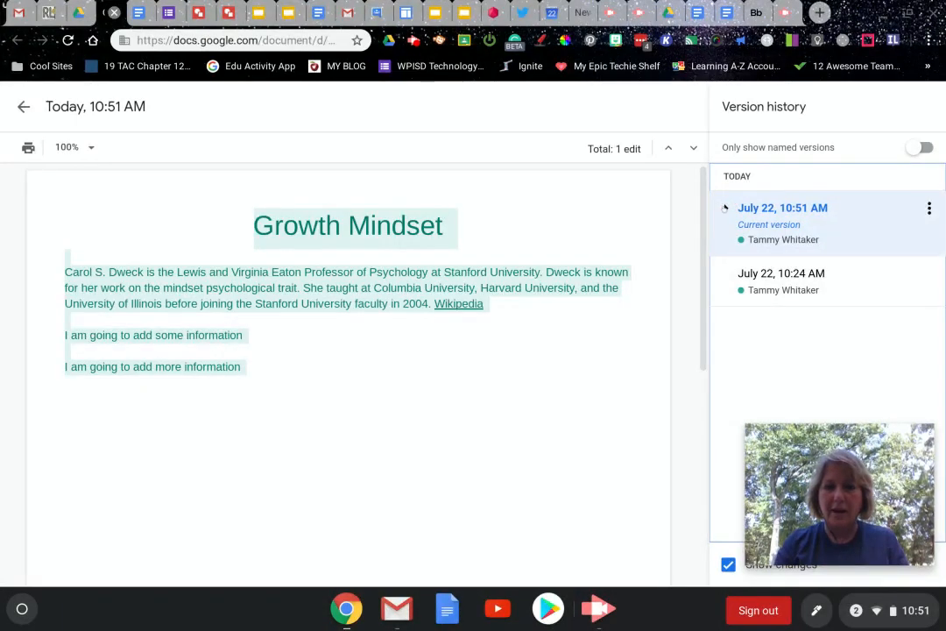
click(726, 208)
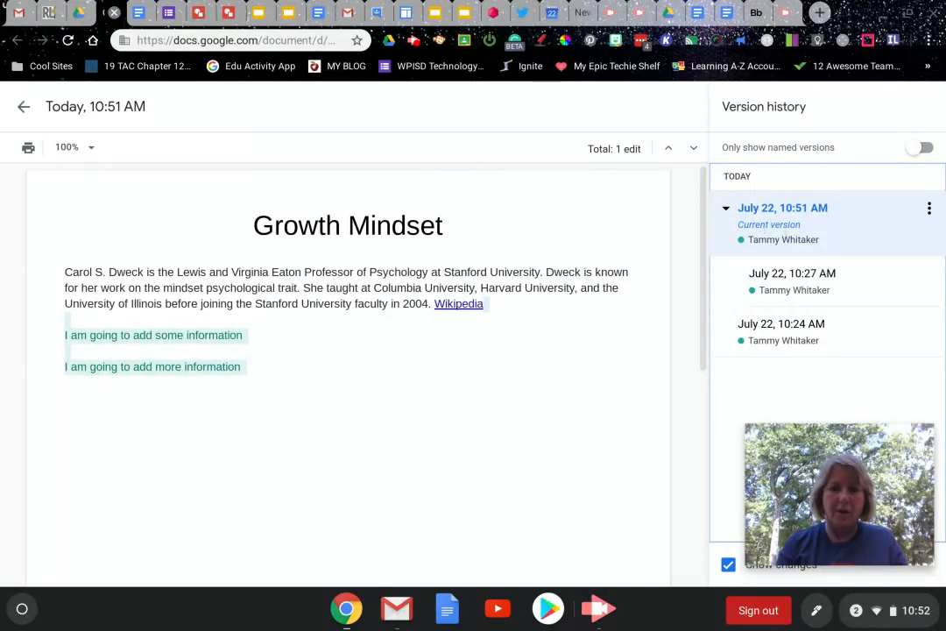
click(778, 277)
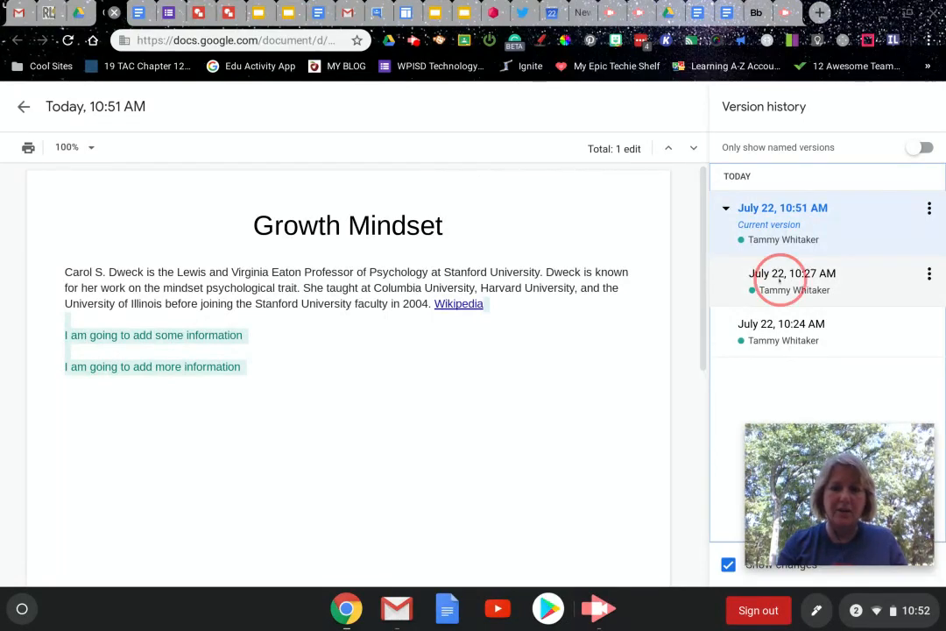
click(818, 275)
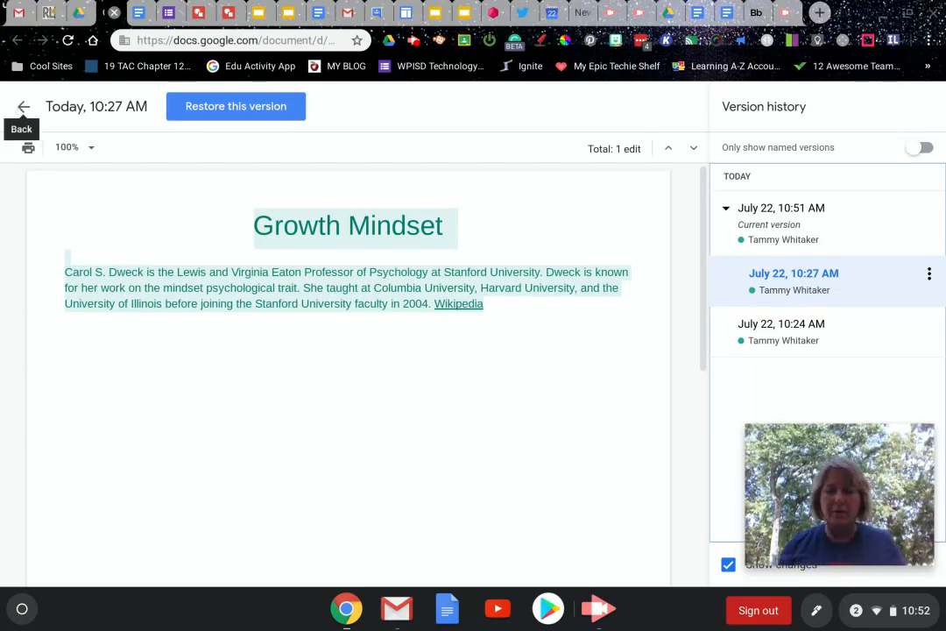
click(24, 106)
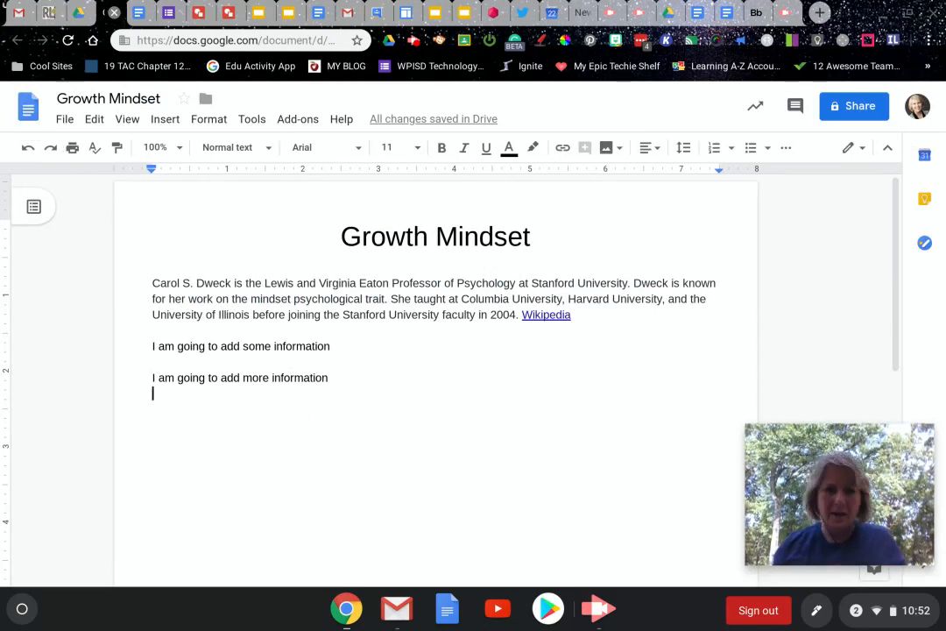
click(65, 120)
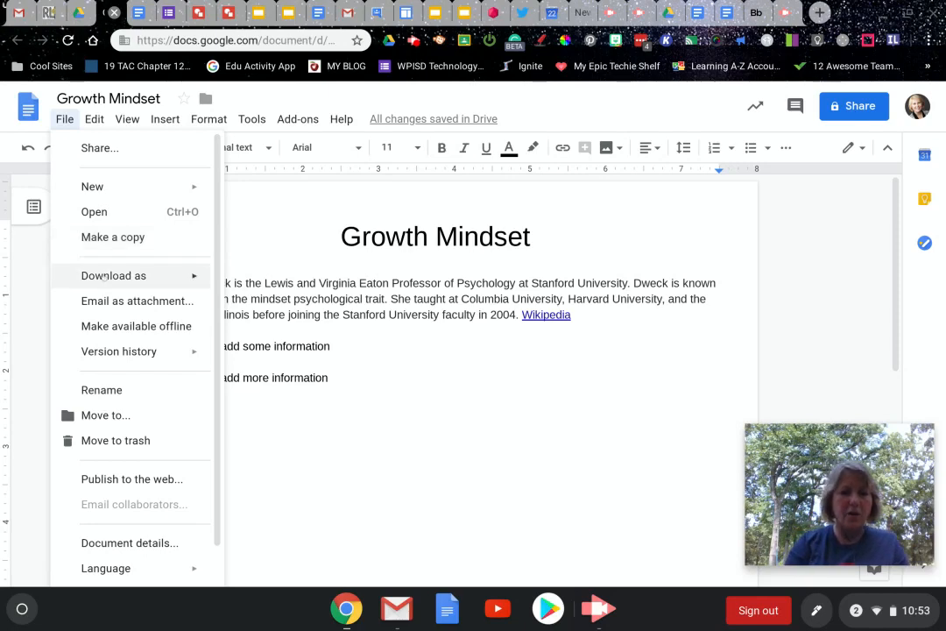
mouse_move(103, 278)
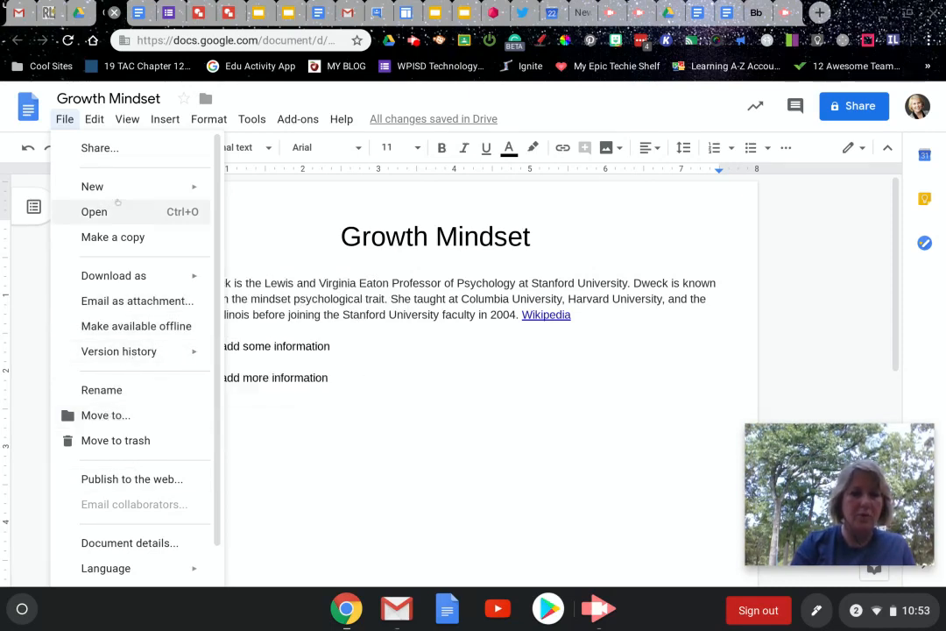
mouse_move(91, 123)
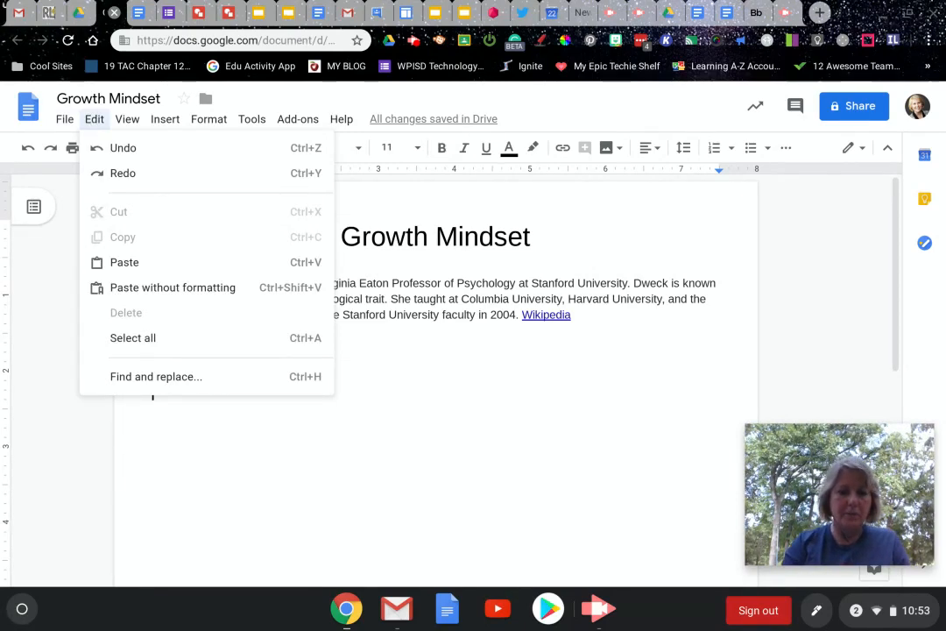
mouse_move(127, 119)
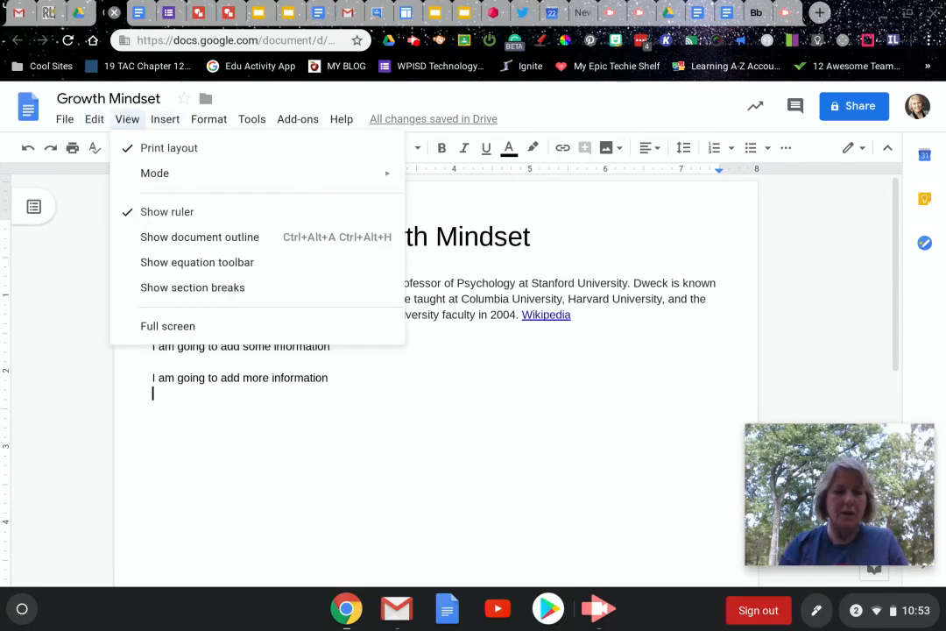
Search the web for Growth Mindset images and insert the Fixed Mind-set and Growth Mind-set infographic below the text
mouse_move(165, 119)
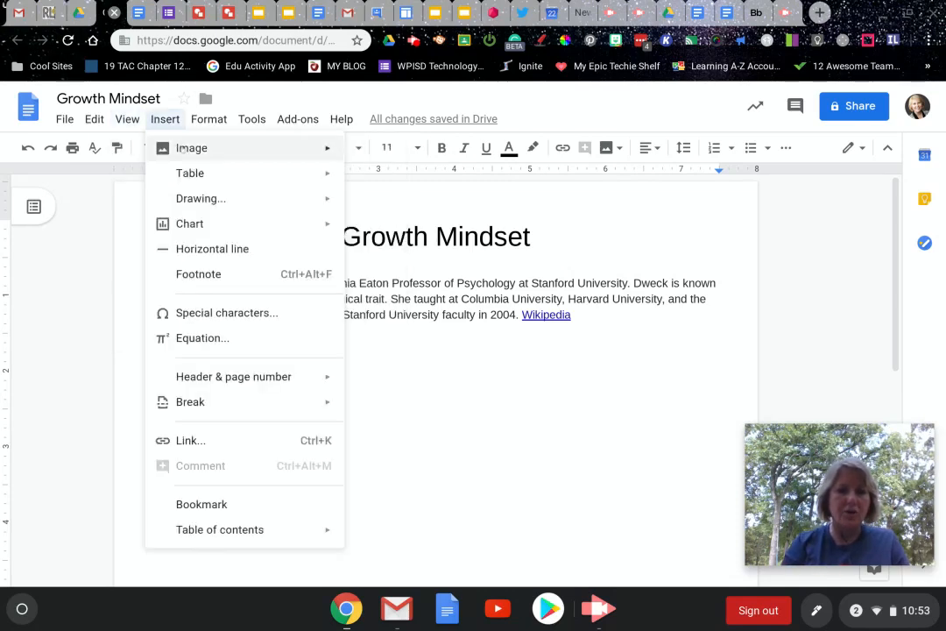
mouse_move(182, 151)
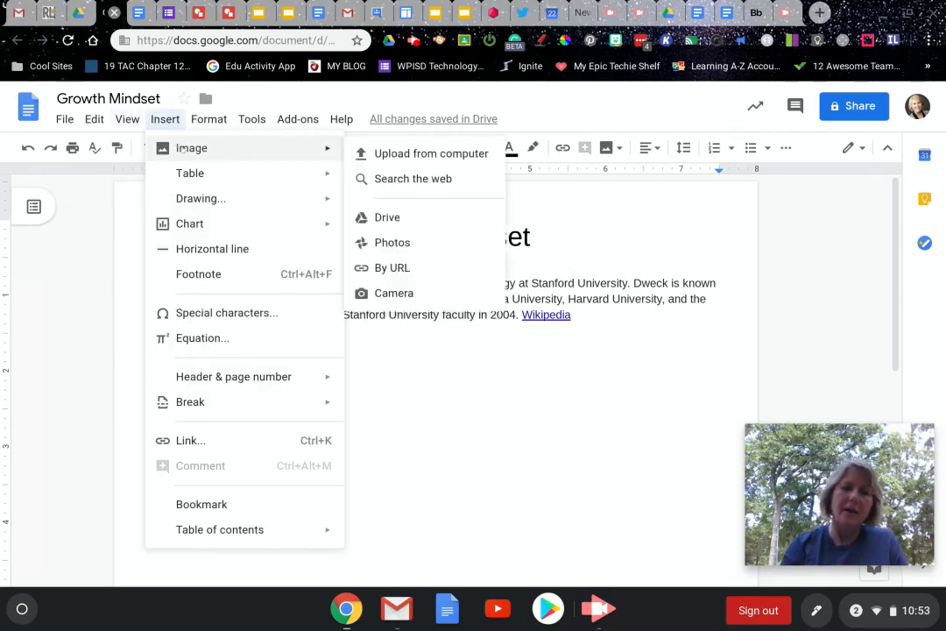
click(390, 180)
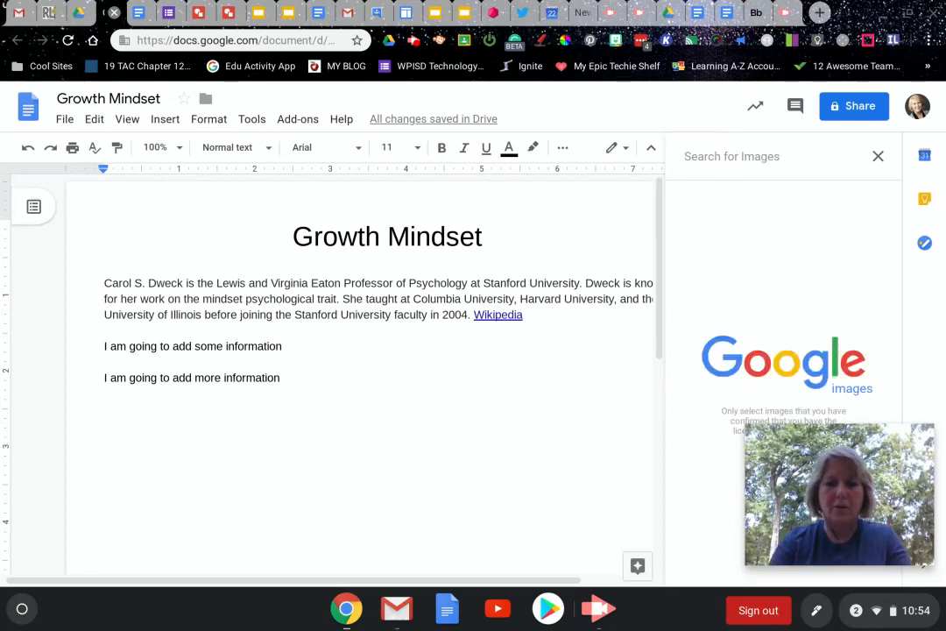
text(Growth Mind)
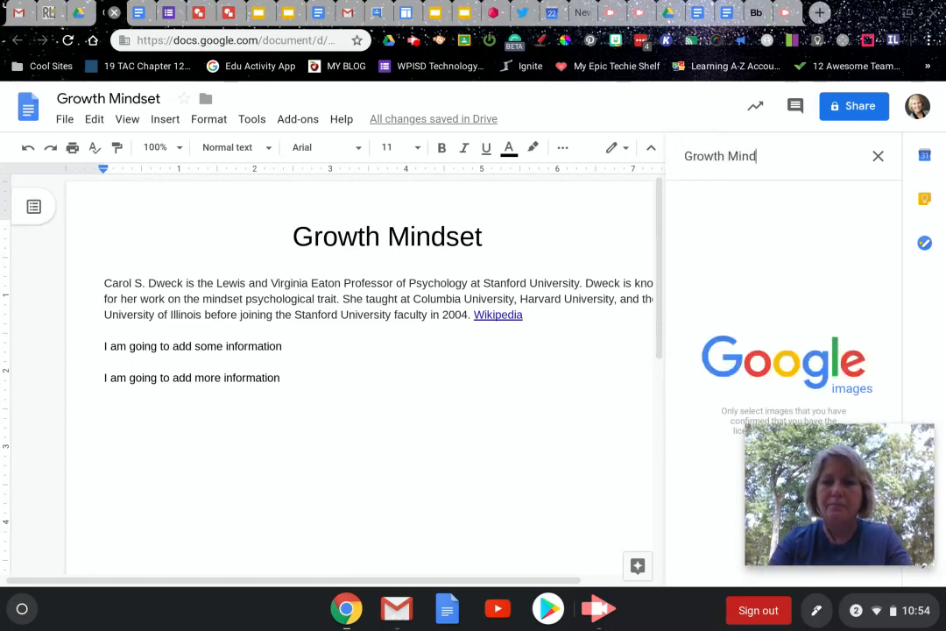
text(set)
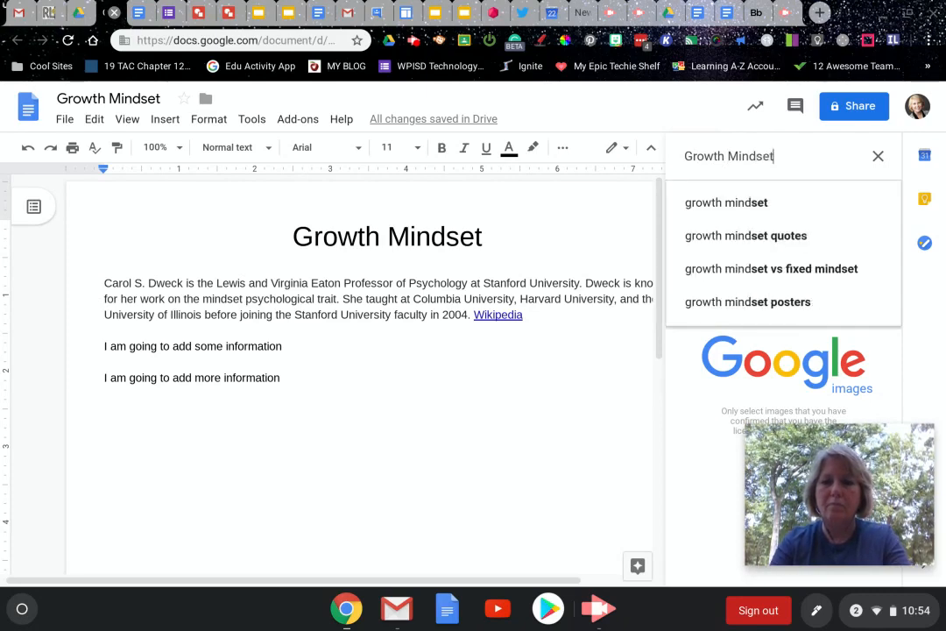
key(Return)
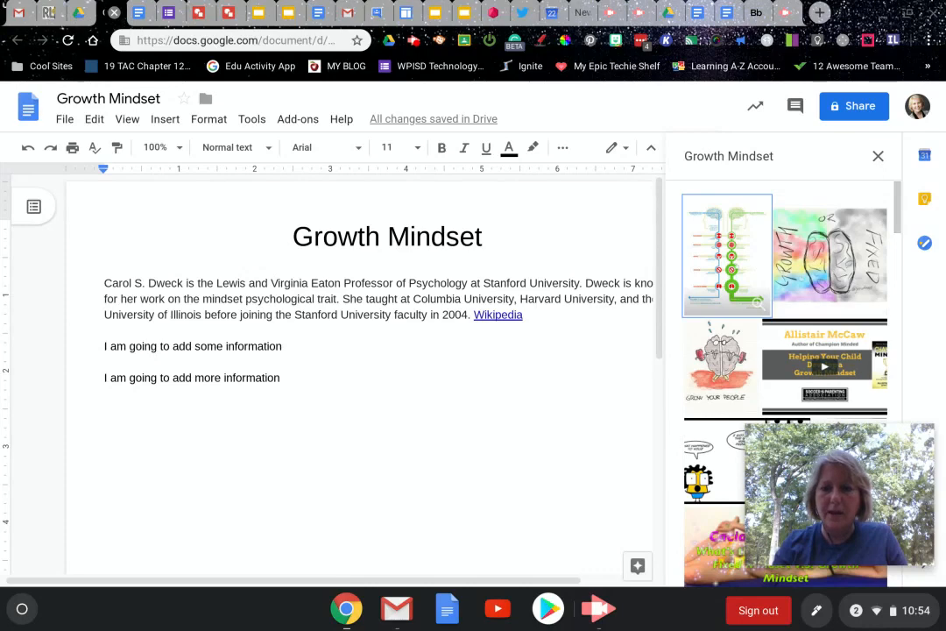
click(727, 254)
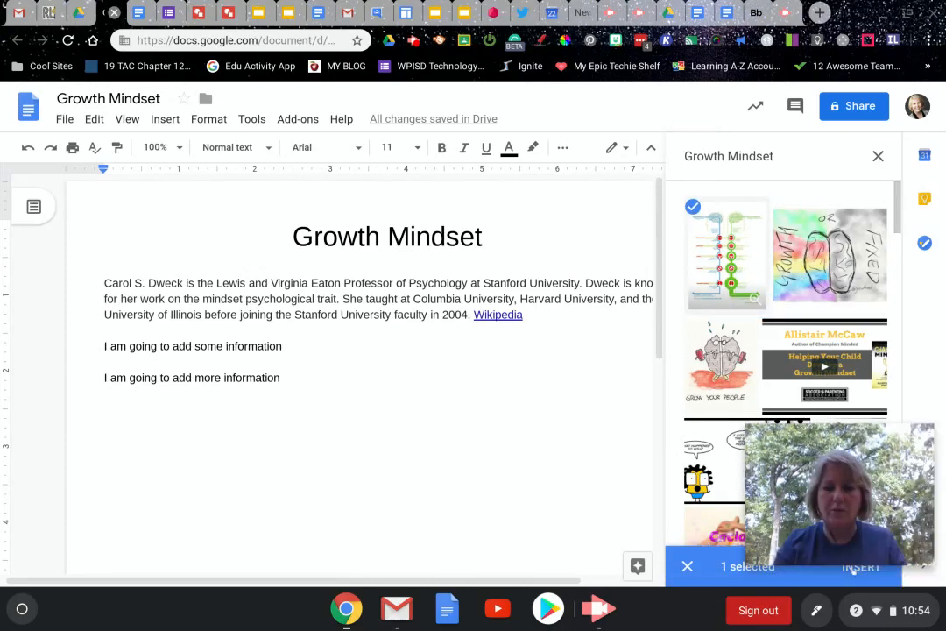
click(854, 568)
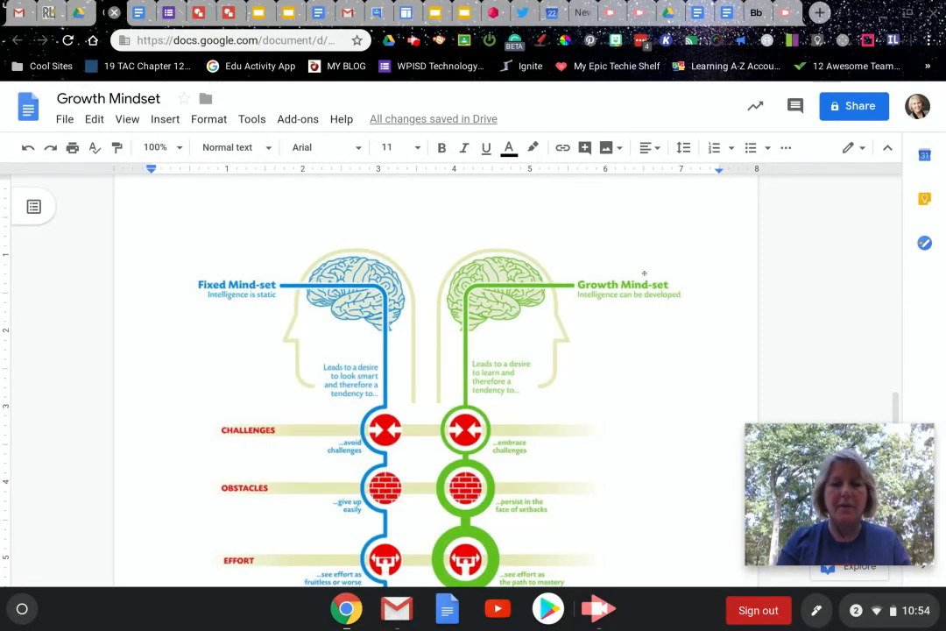
Shrink the inserted mindset infographic proportionally to about 4.4 inches wide so it fits below the last text line
click(636, 275)
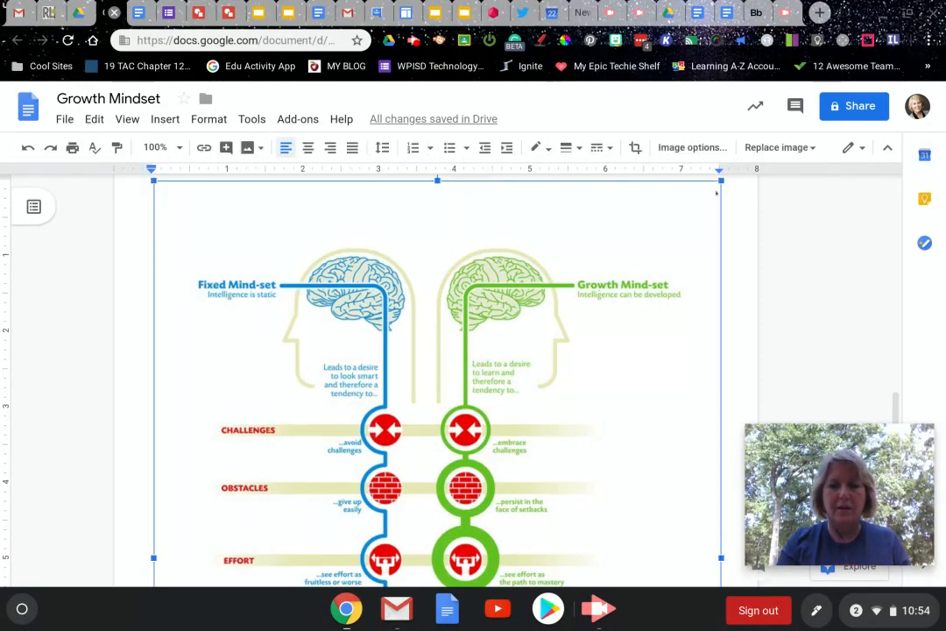
drag(720, 181, 394, 494)
scroll(515, 382, up, 5)
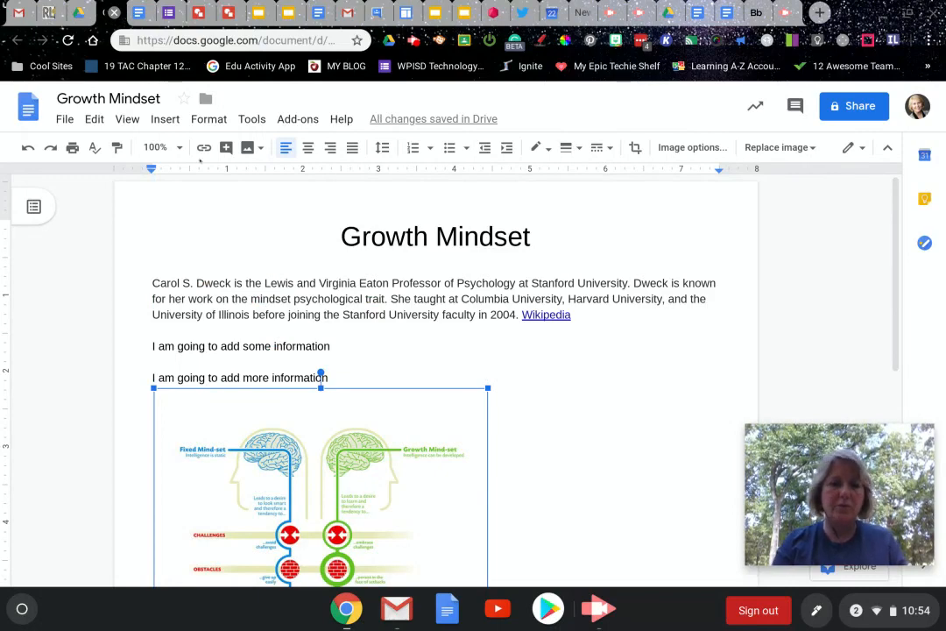
Open a new blank drawing canvas to view its tools and close it without drawing anything
click(168, 122)
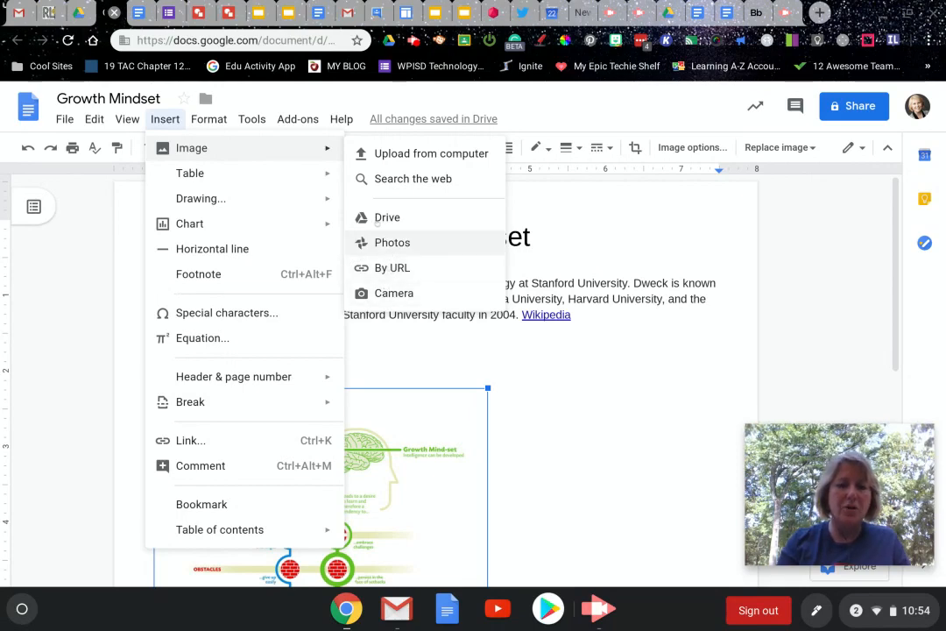
mouse_move(265, 171)
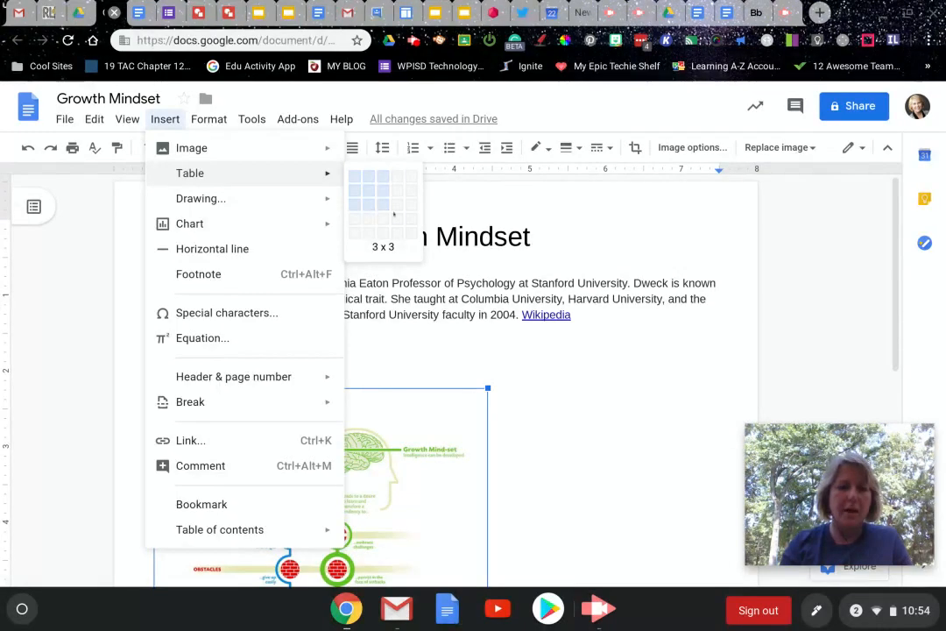
mouse_move(259, 201)
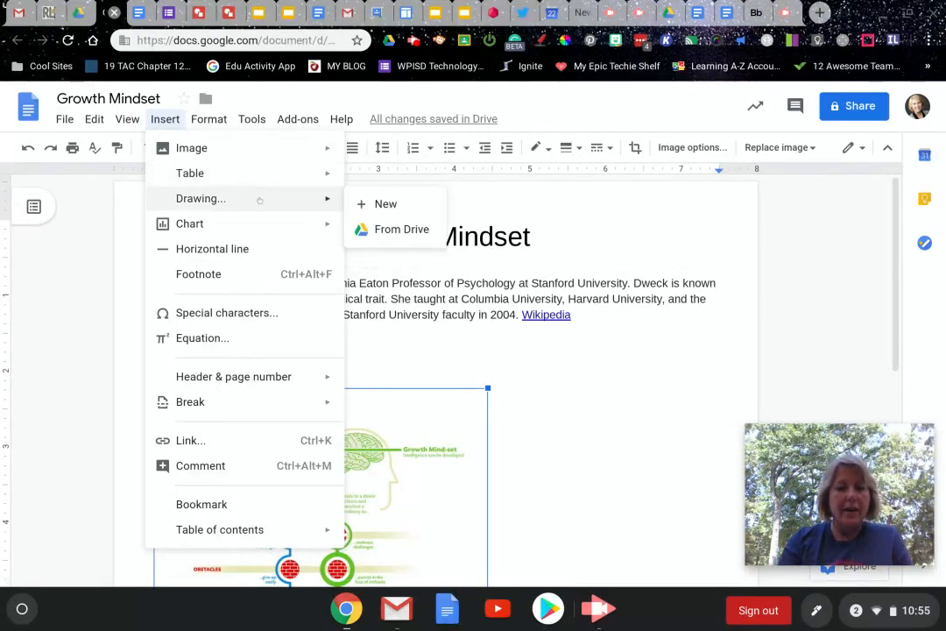
click(375, 204)
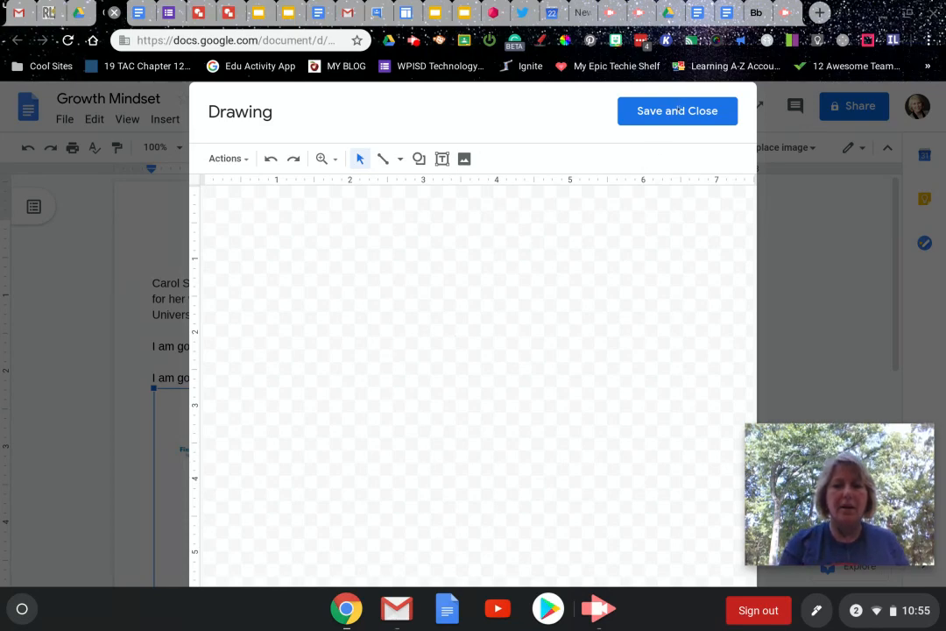
click(190, 162)
click(156, 203)
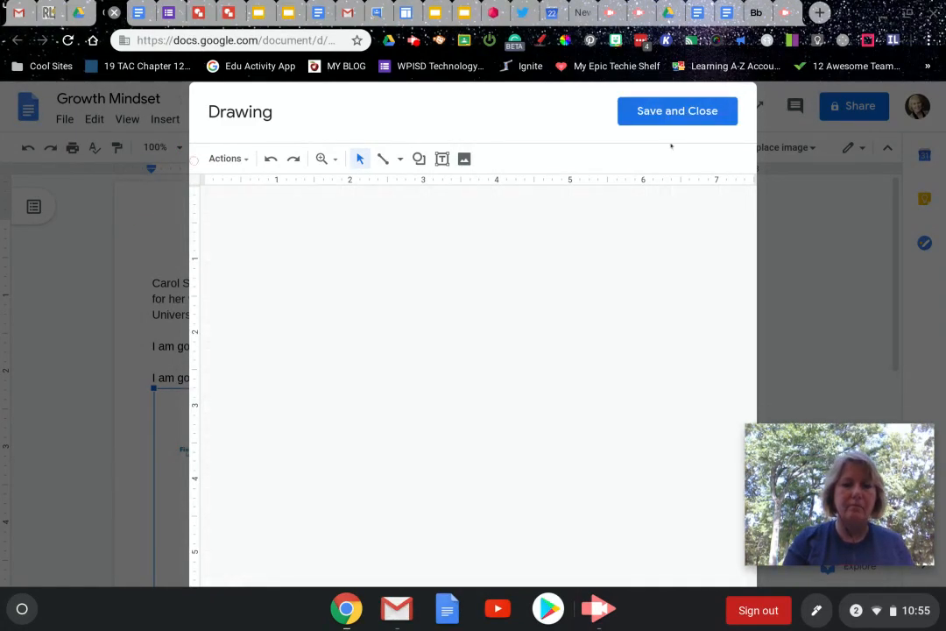
click(677, 112)
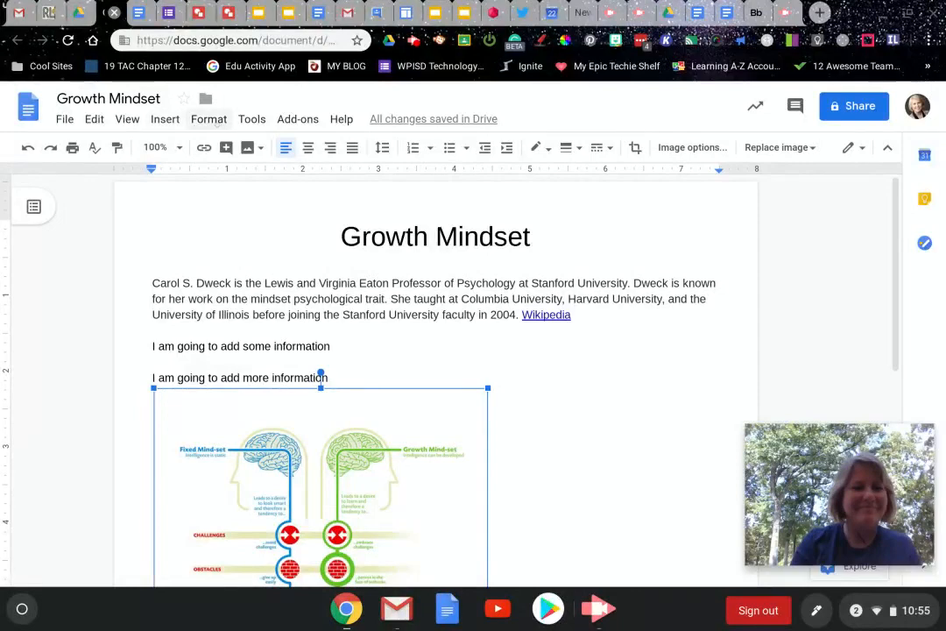
click(166, 120)
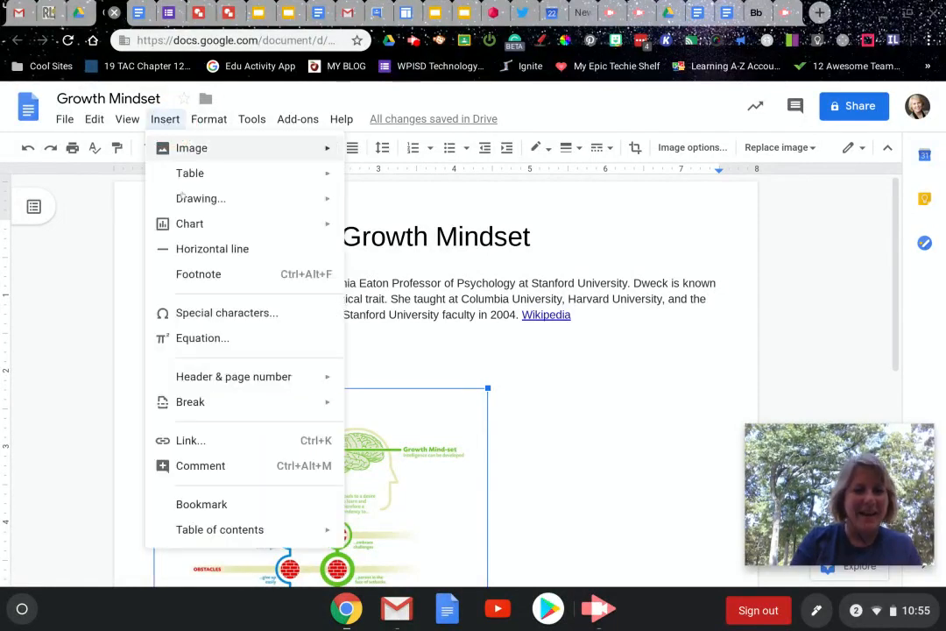
mouse_move(191, 226)
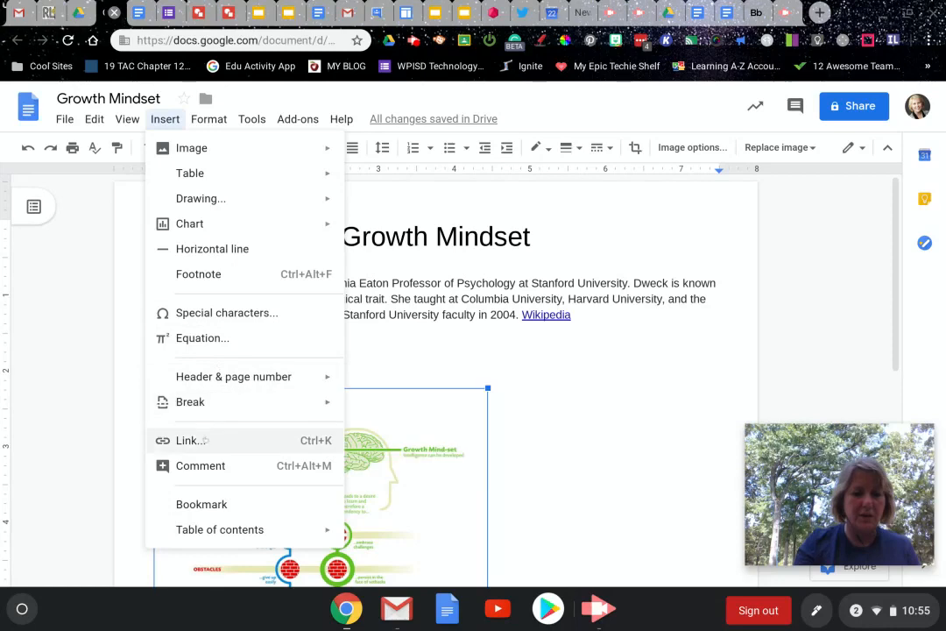
mouse_move(207, 120)
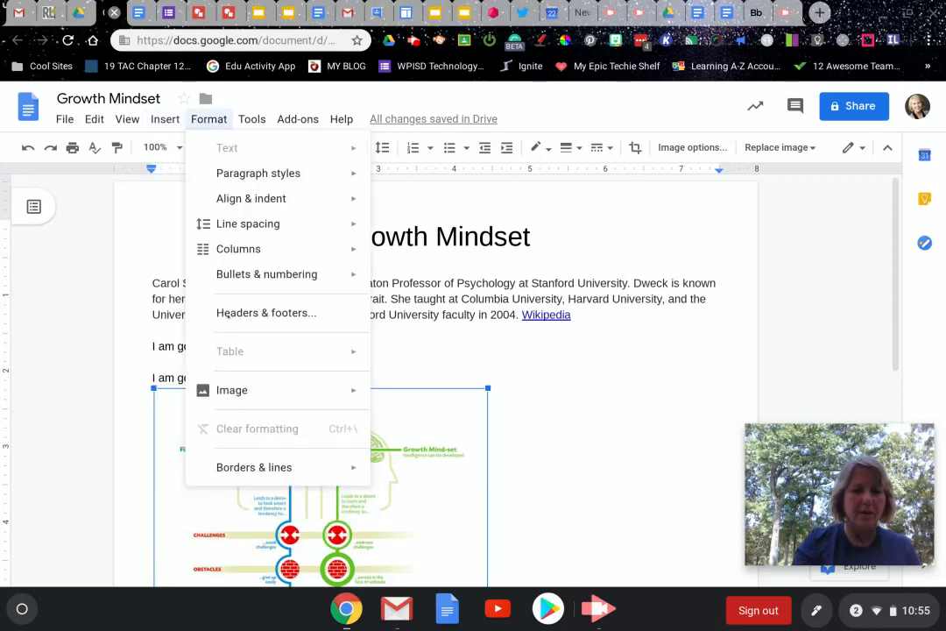
mouse_move(163, 120)
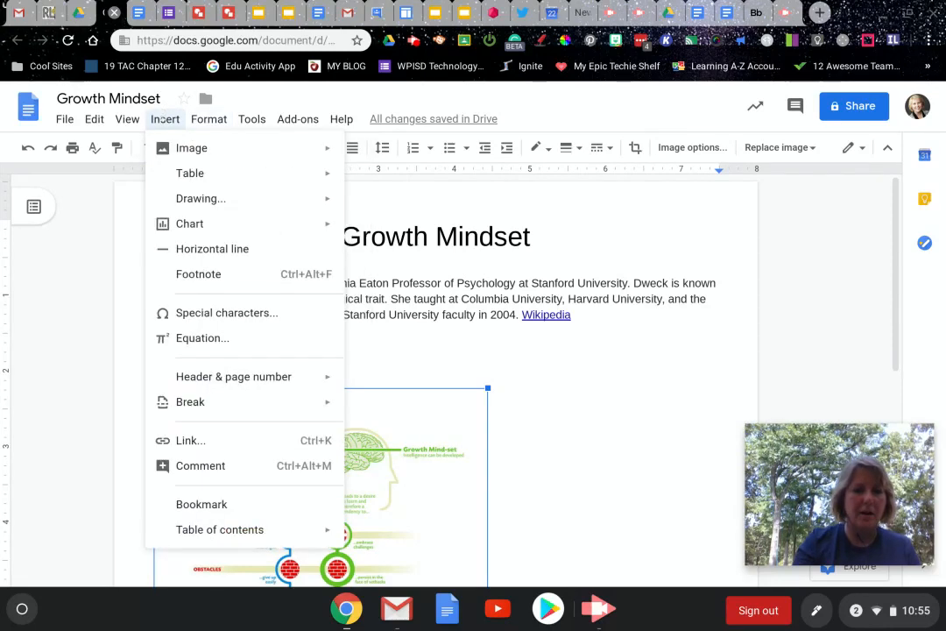
mouse_move(199, 532)
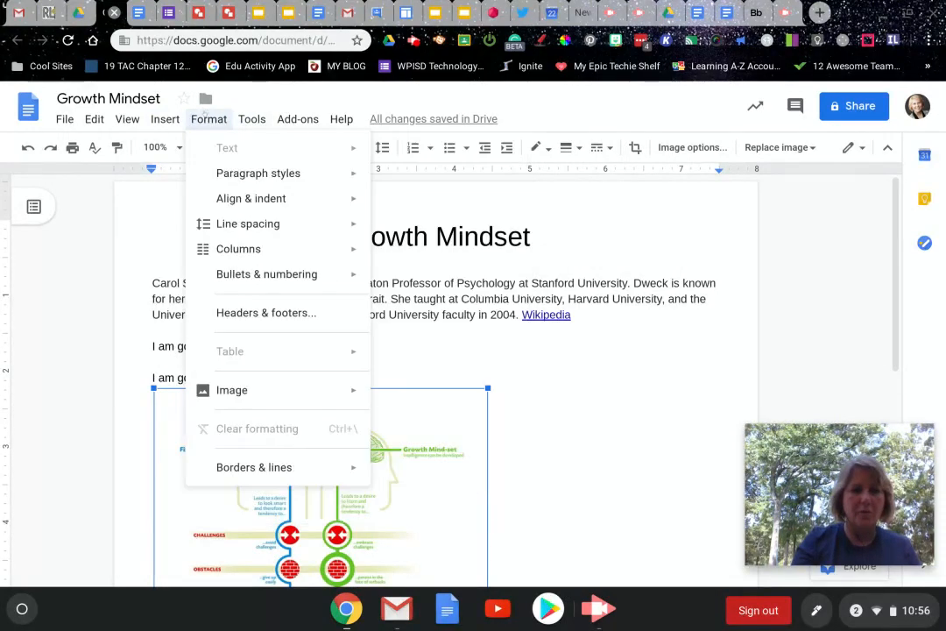
Examine the topics, images and related research that Explore suggests for the document, and close Explore without inserting anything
mouse_move(252, 120)
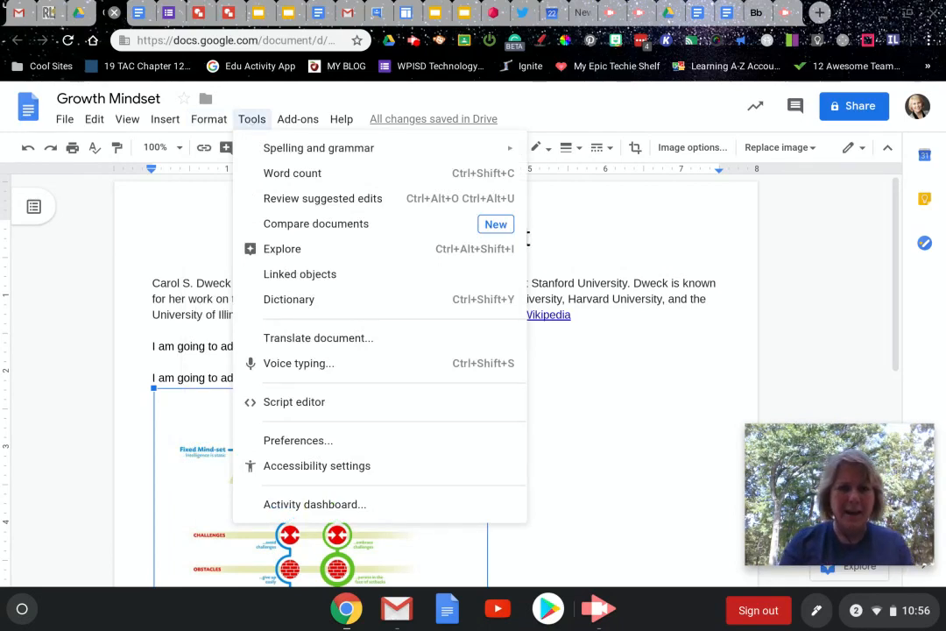
mouse_move(276, 151)
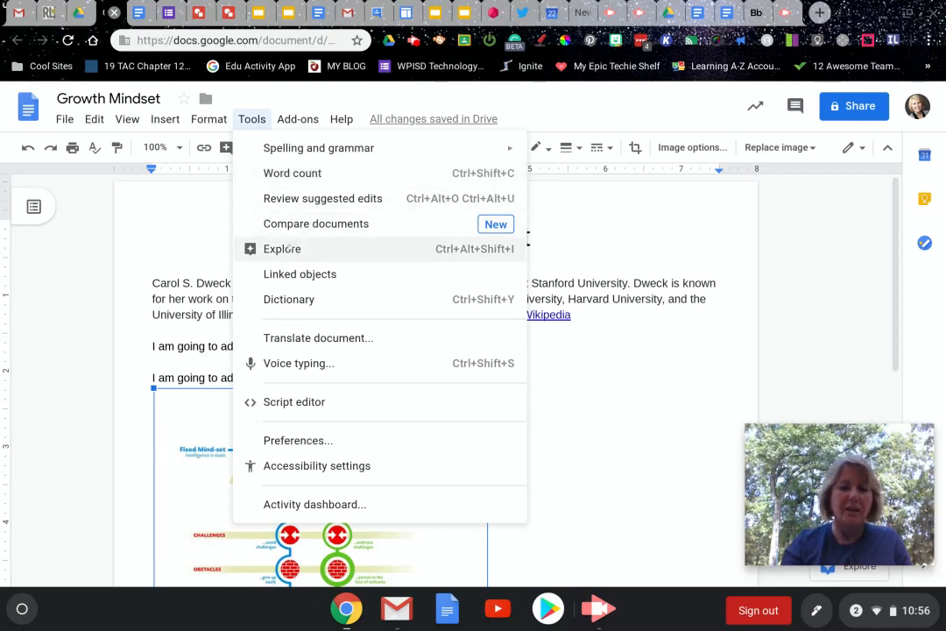
click(290, 248)
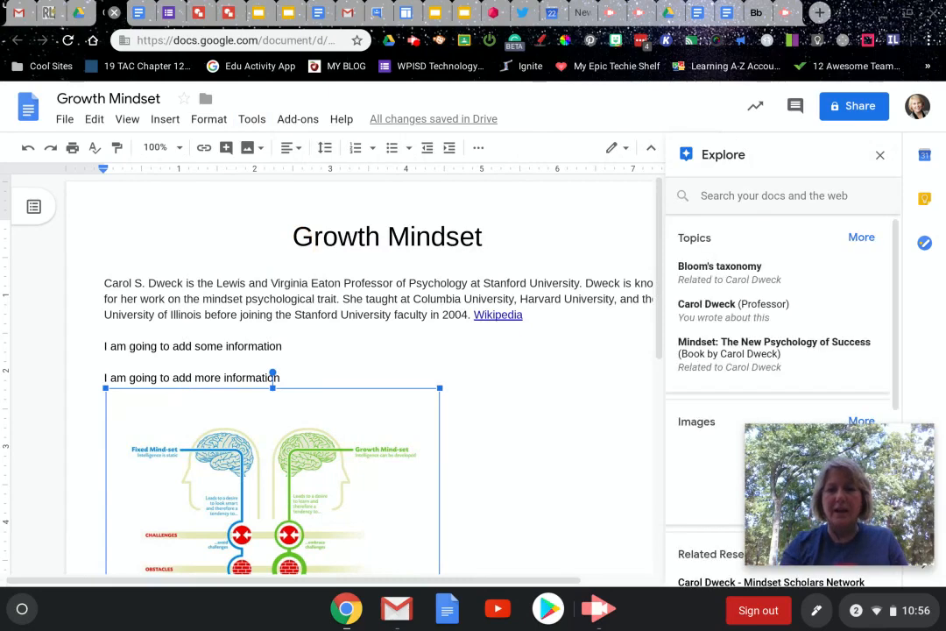
scroll(779, 350, down, 2)
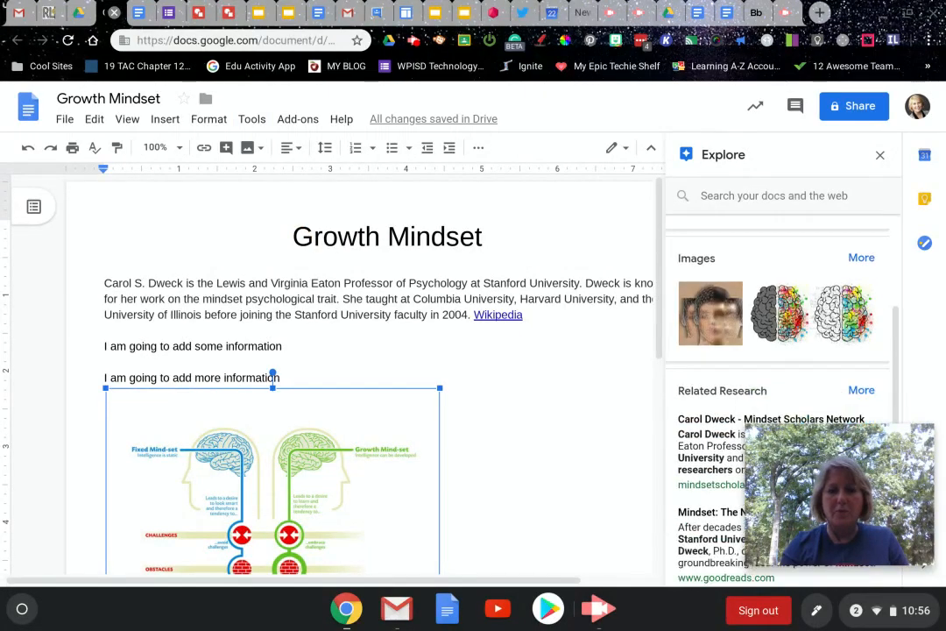
scroll(780, 394, down, 3)
mouse_move(736, 323)
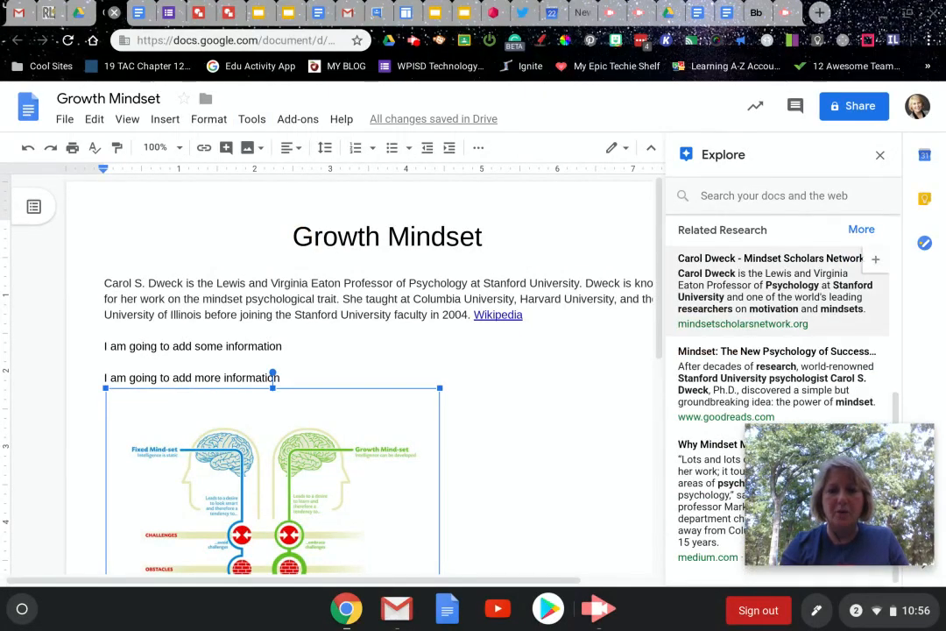
scroll(737, 323, up, 5)
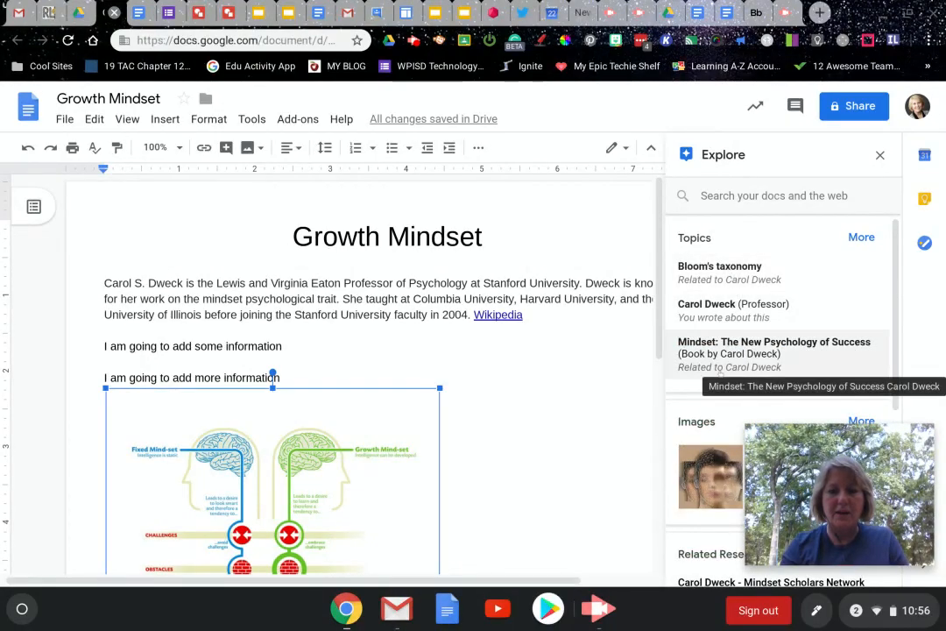
scroll(720, 370, down, 3)
scroll(720, 373, down, 1)
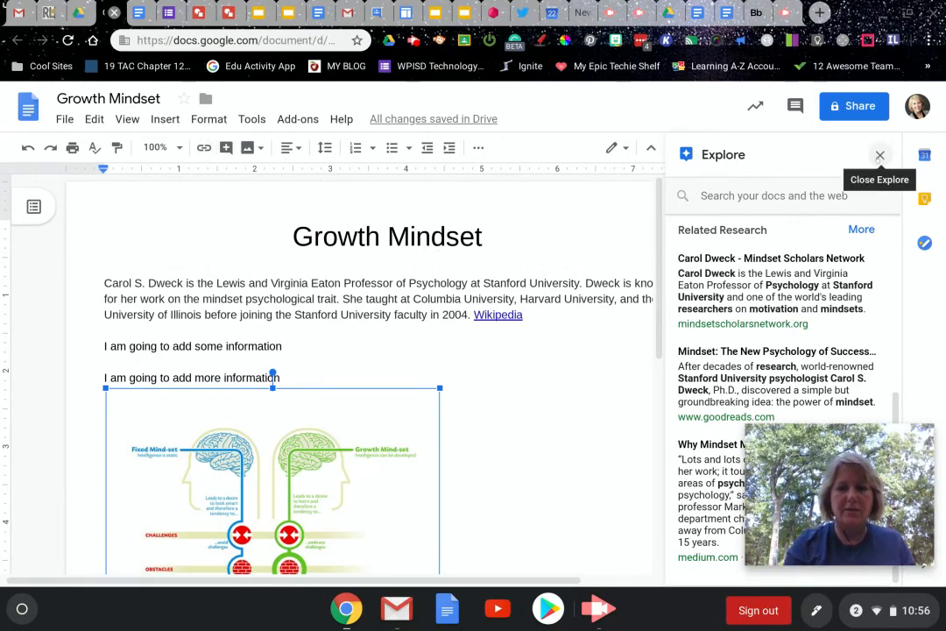
click(881, 155)
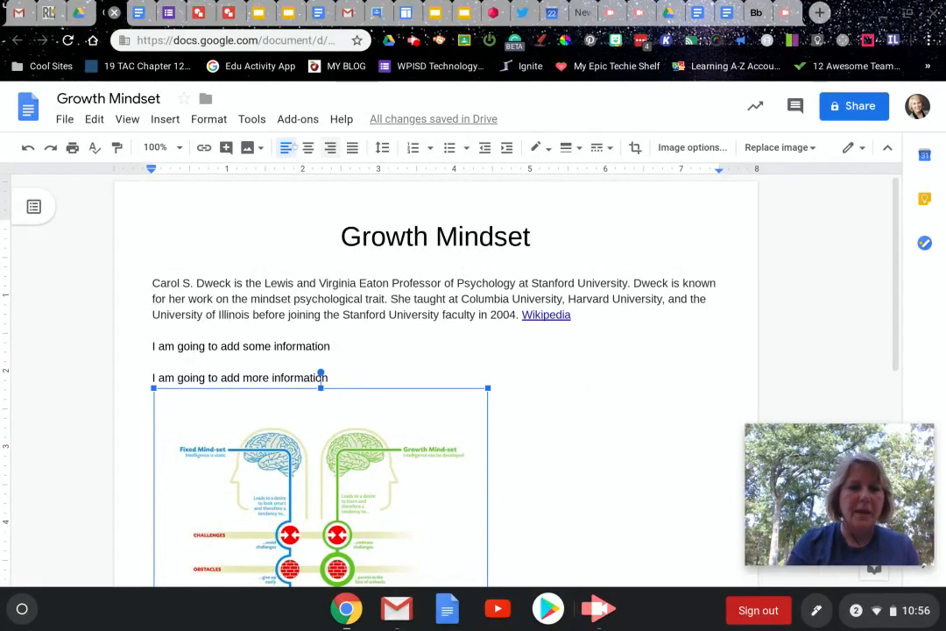
Create a Spanish translation of the document as a new document titled Translated copy of Growth Mindset
click(209, 119)
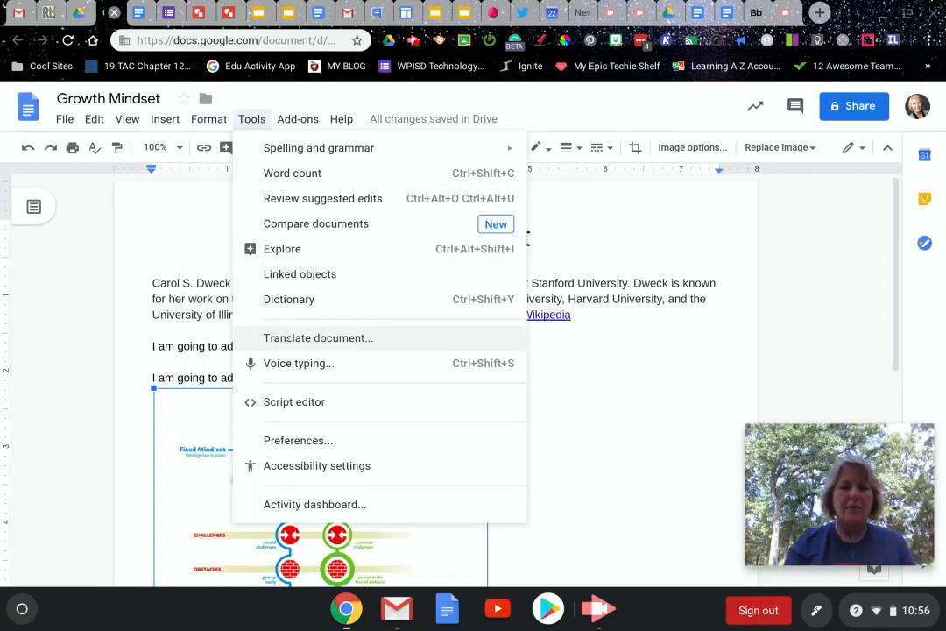
click(302, 339)
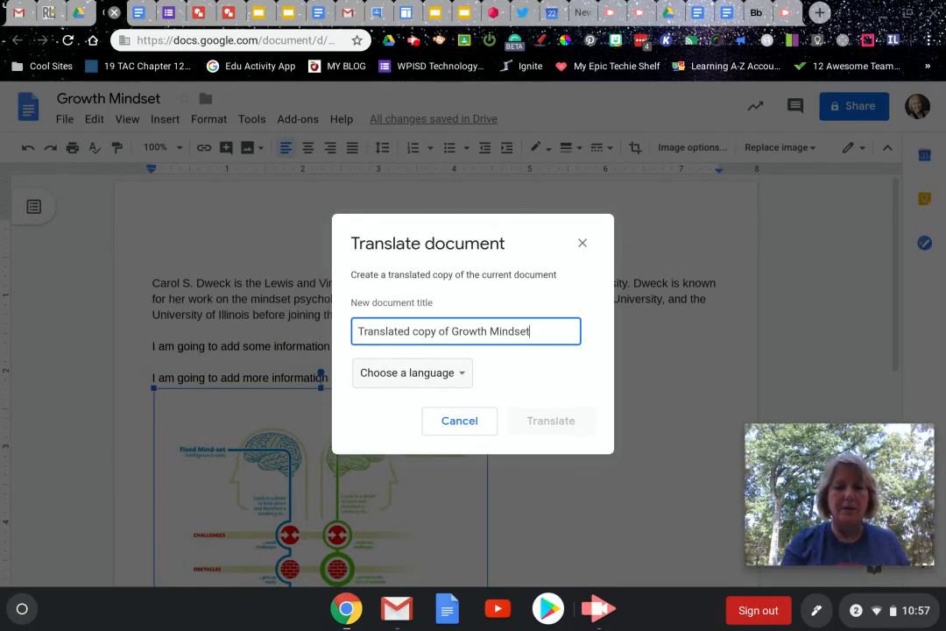
click(462, 373)
scroll(413, 431, down, 20)
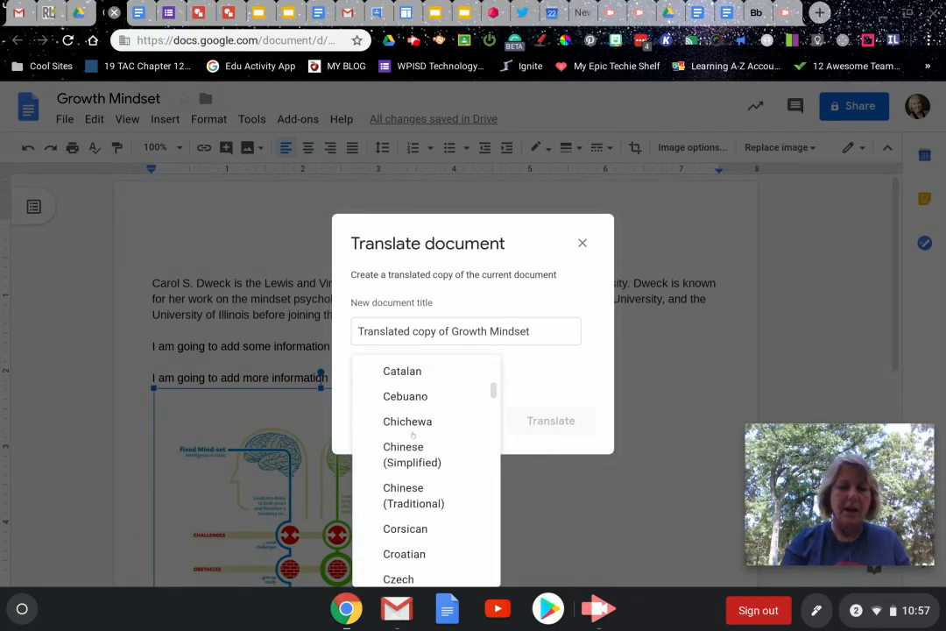
scroll(412, 434, down, 2)
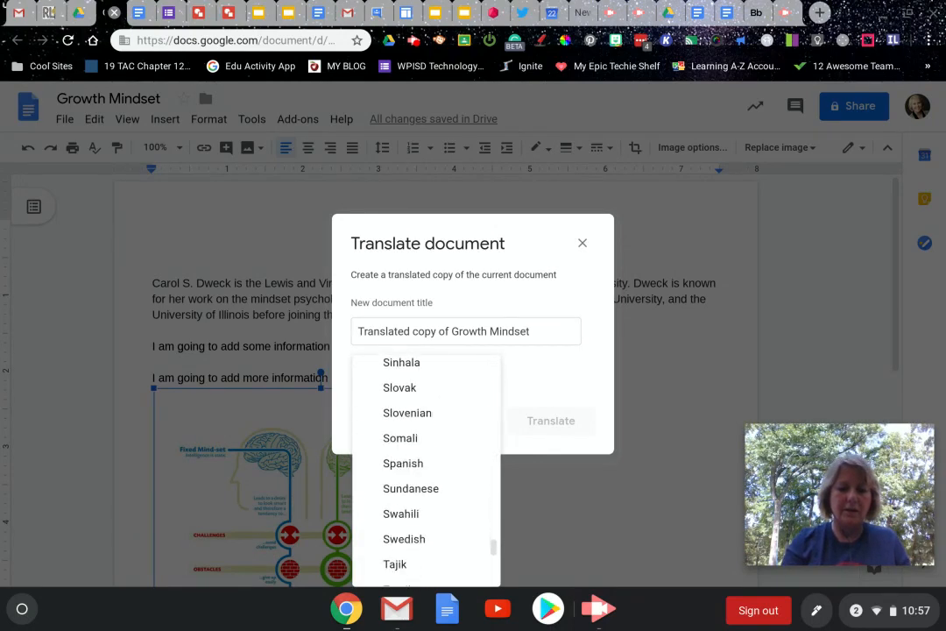
click(398, 462)
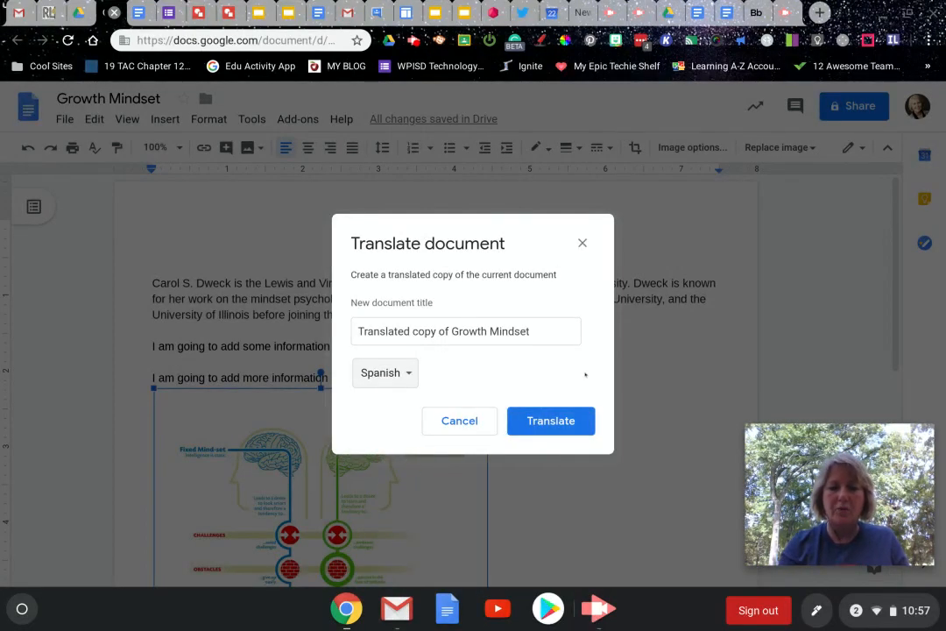
click(554, 421)
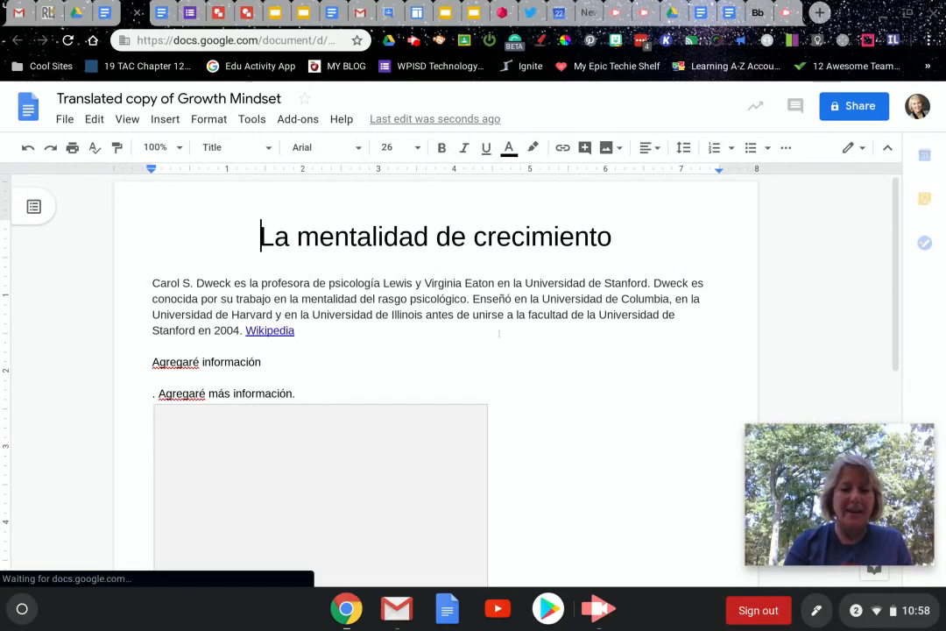
Check the Spanish copy's text and infographic down to the end, and return to the original Growth Mindset document
scroll(498, 333, down, 2)
scroll(499, 333, down, 2)
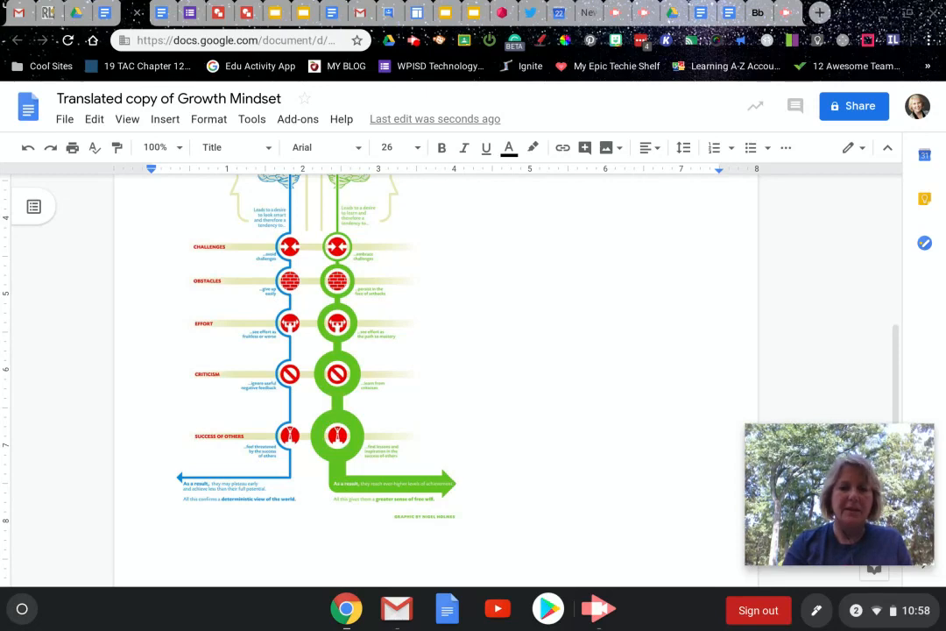
scroll(498, 351, up, 4)
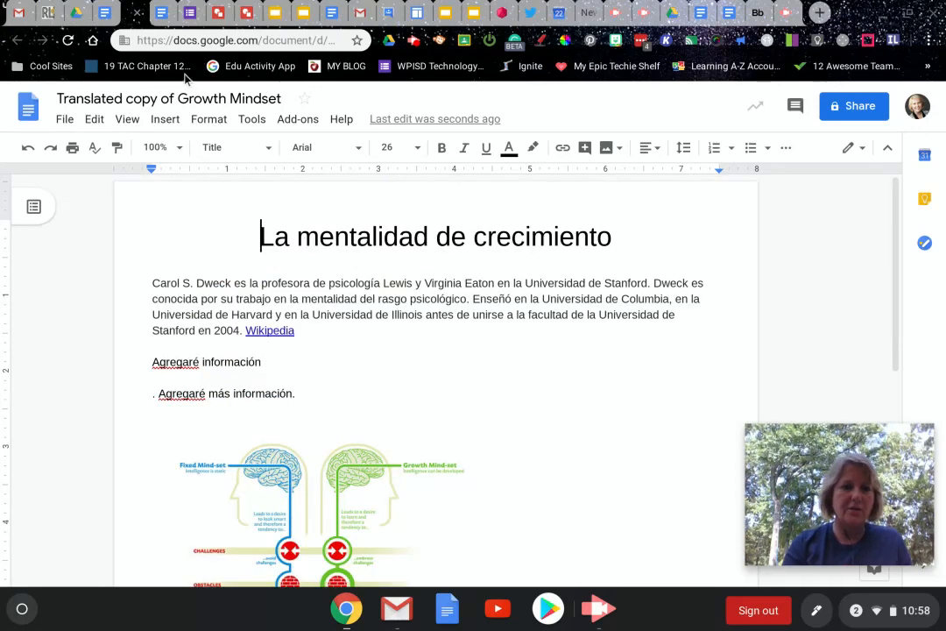
click(105, 14)
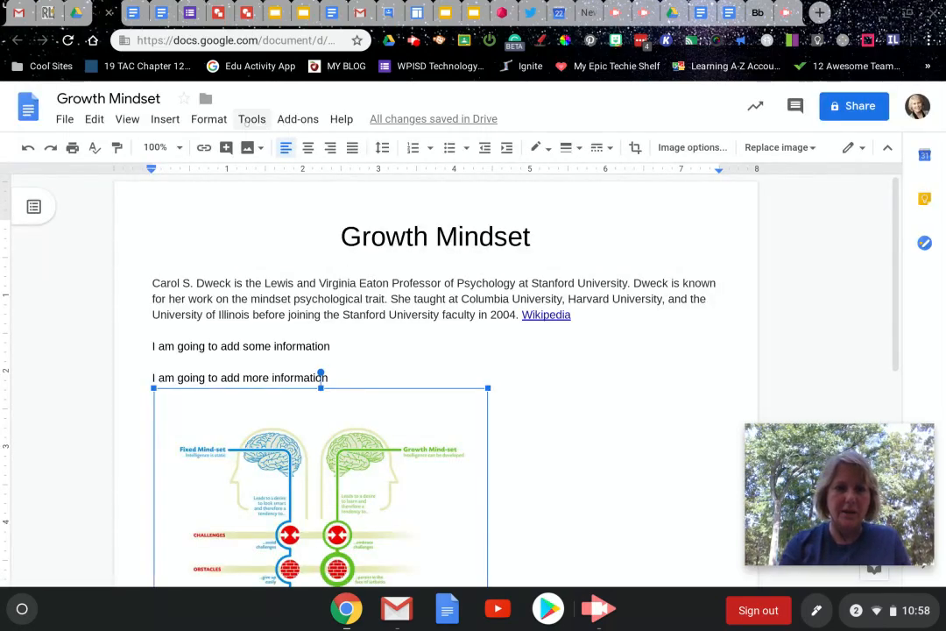
Allow microphone access and dictate sample sentences with English (US) voice typing on the blank line below the Wikipedia paragraph
click(248, 120)
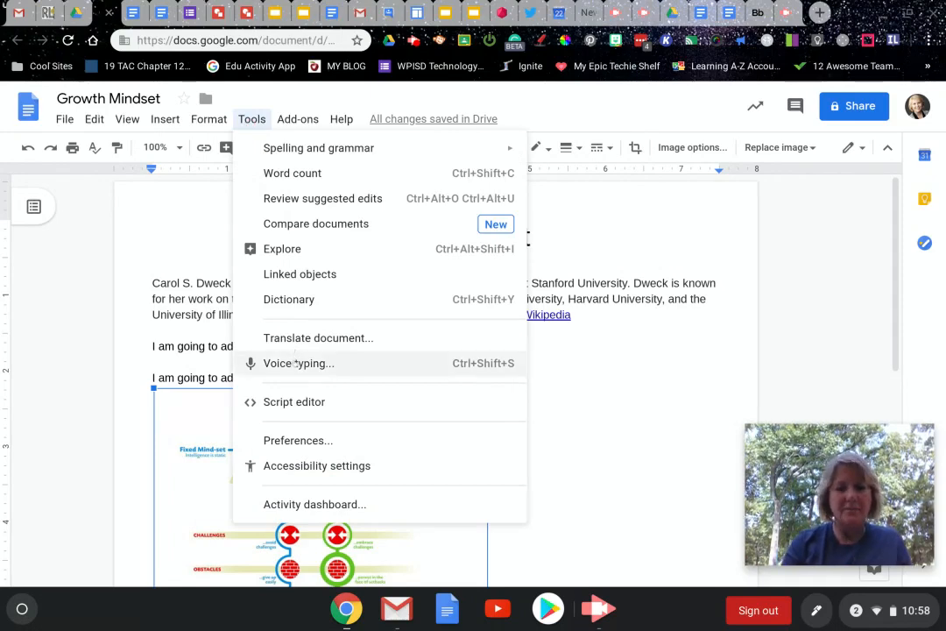
click(368, 363)
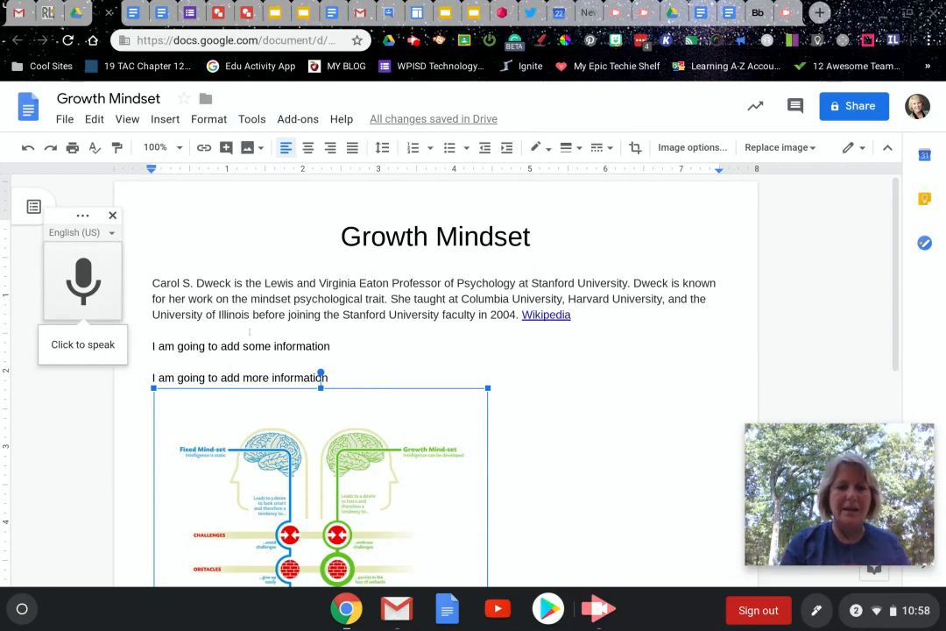
click(155, 328)
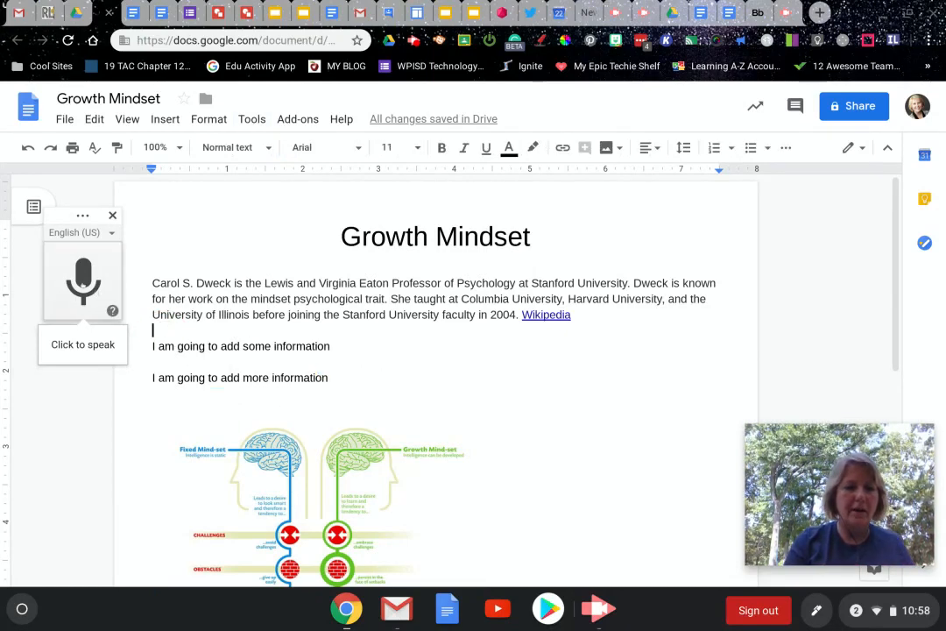
click(83, 280)
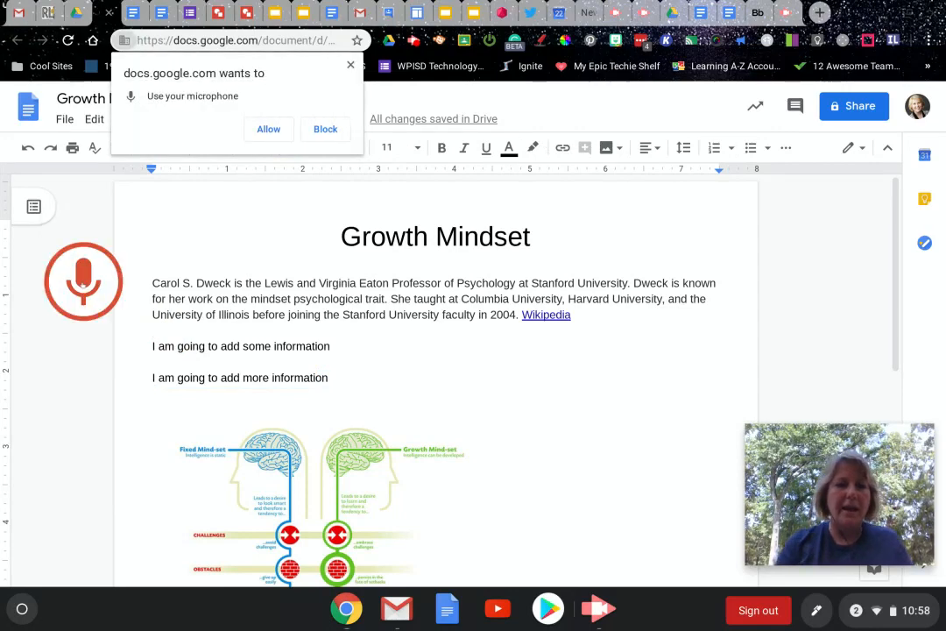
click(263, 128)
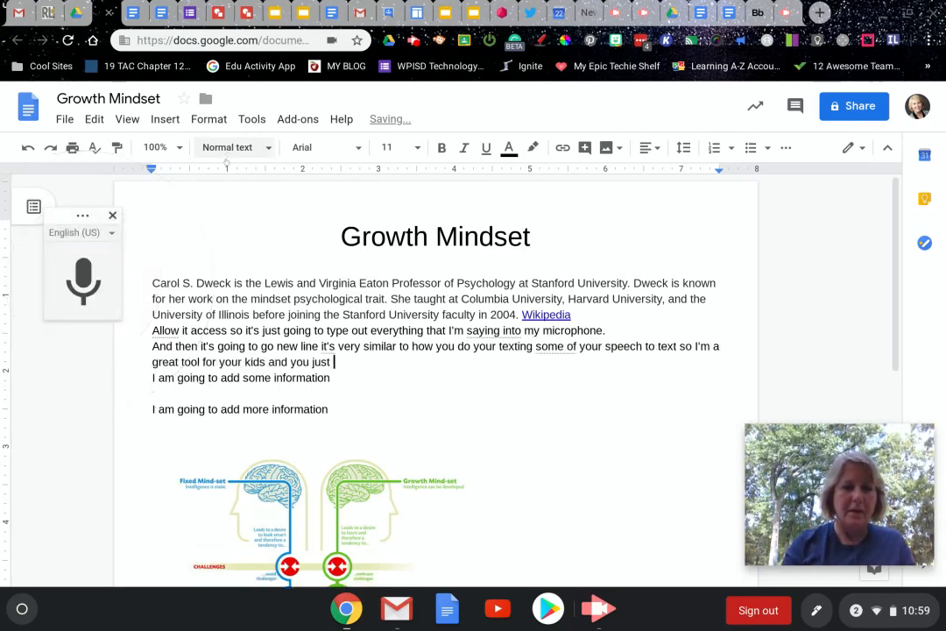
Look over the document tools and add-on options without choosing any, and close voice typing
click(251, 119)
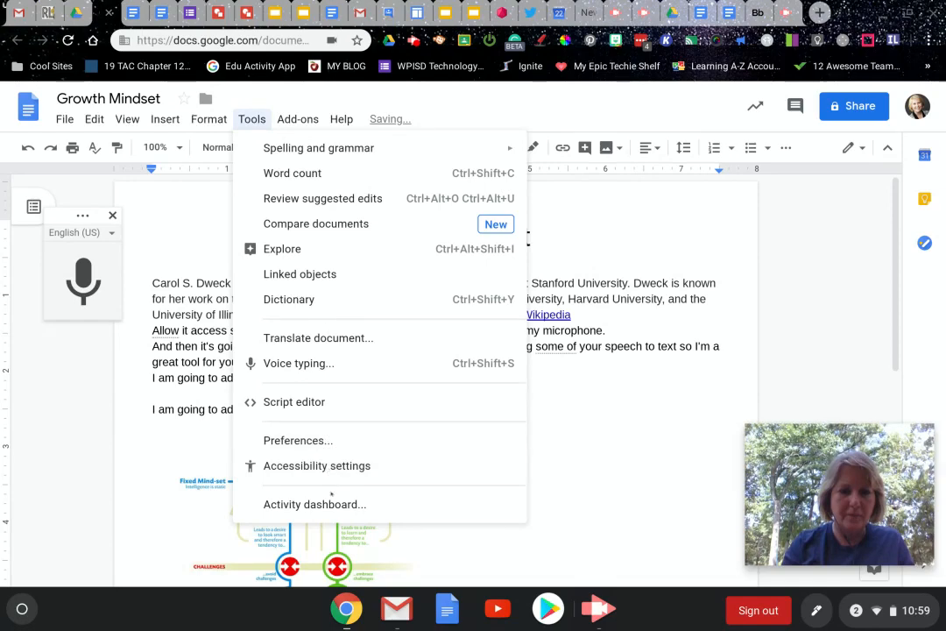
mouse_move(298, 119)
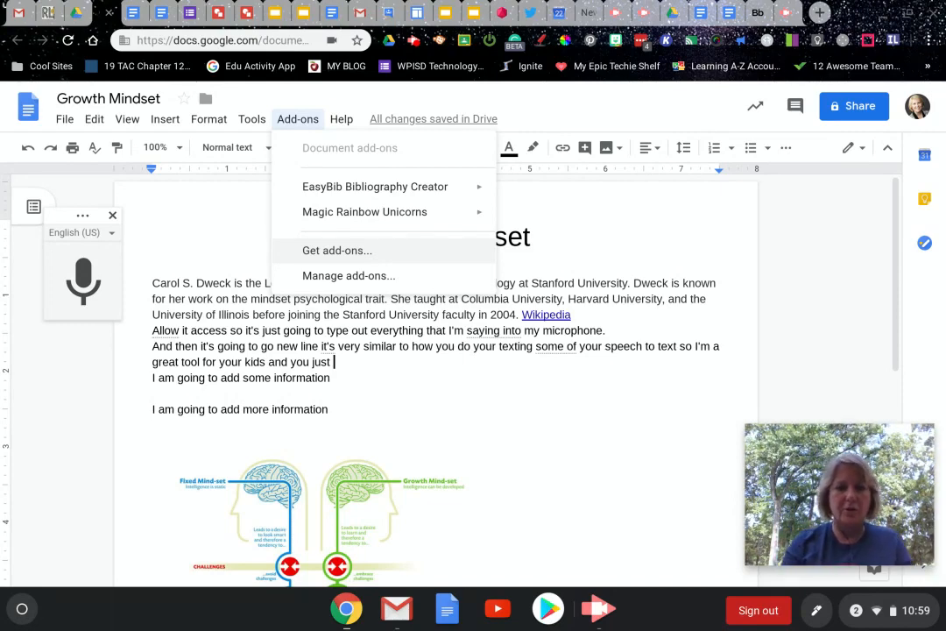
click(246, 365)
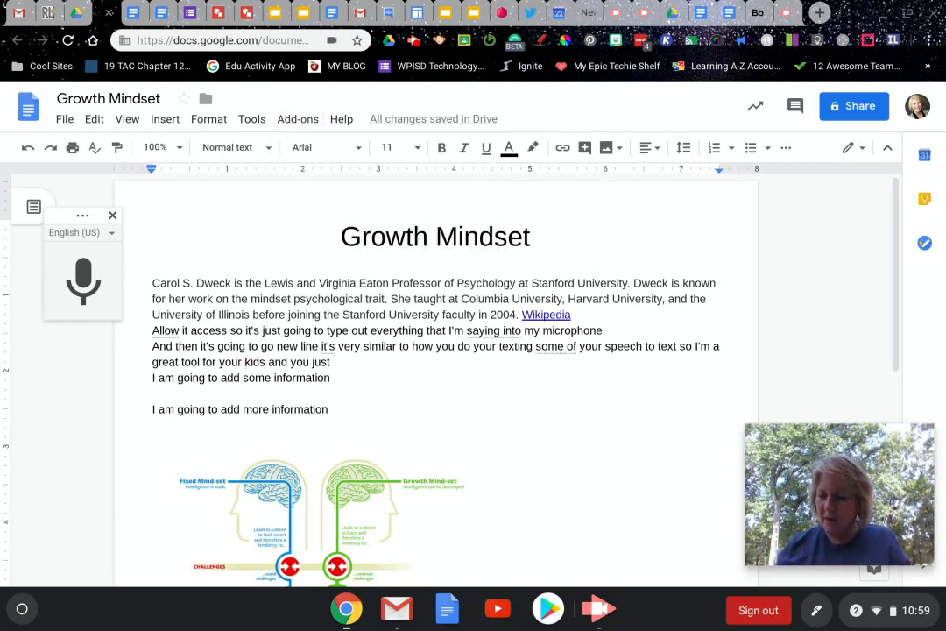
click(113, 216)
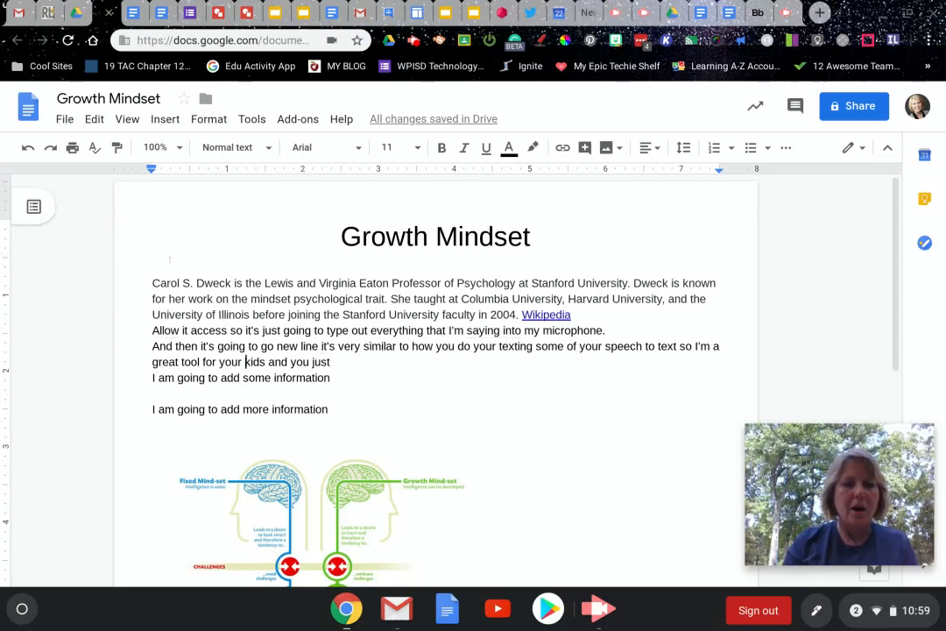
Browse the fonts available for the Carol S. Dweck paragraph, including the additional fonts list, without changing the font
drag(153, 282, 655, 320)
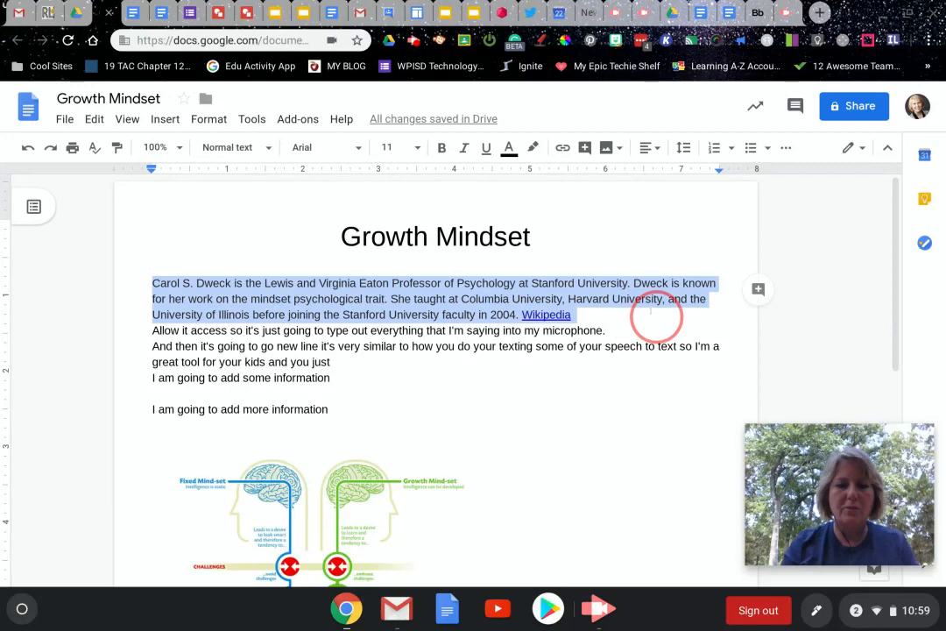
click(335, 151)
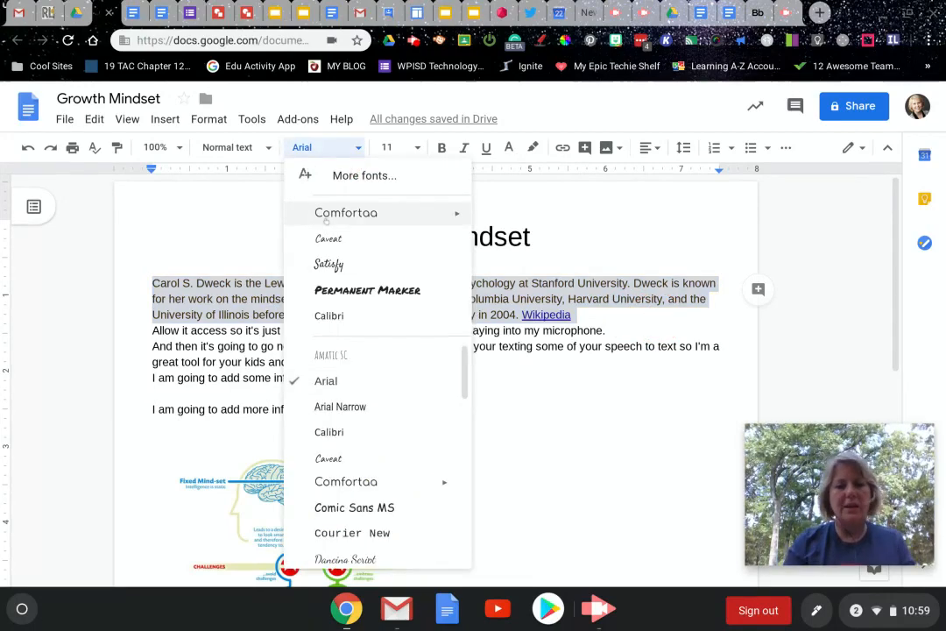
scroll(343, 358, down, 7)
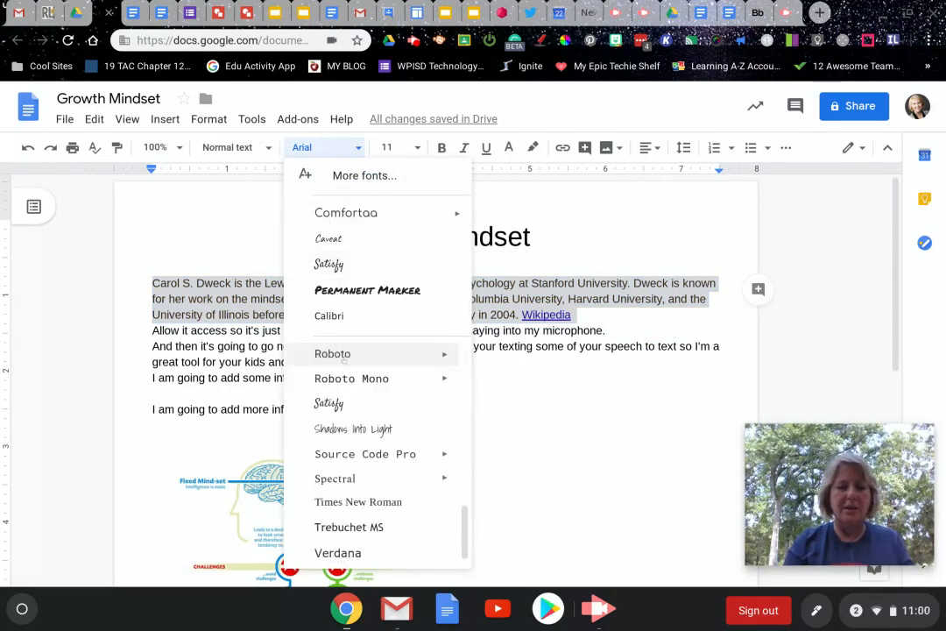
scroll(344, 359, up, 5)
scroll(344, 360, up, 3)
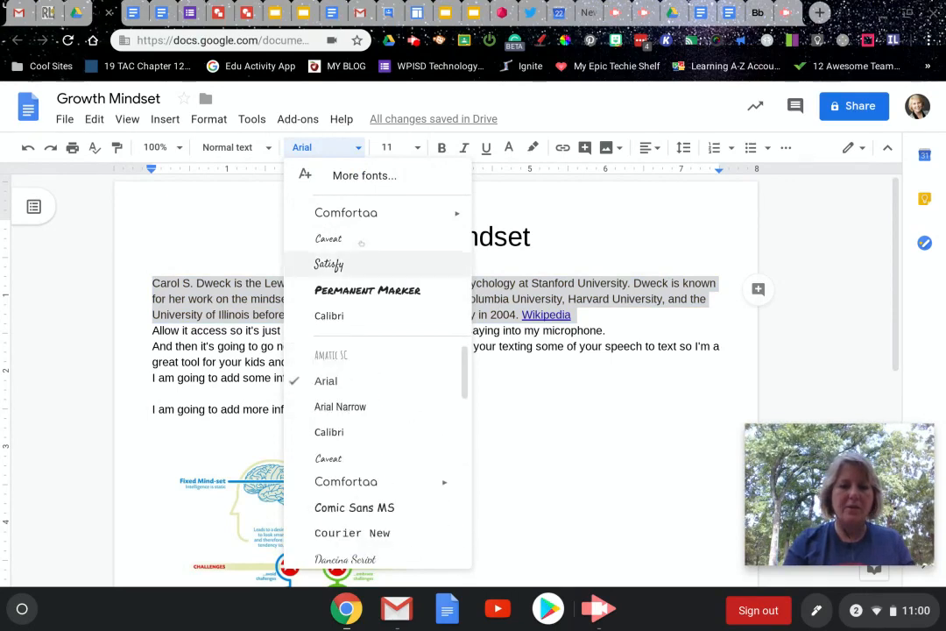
click(358, 178)
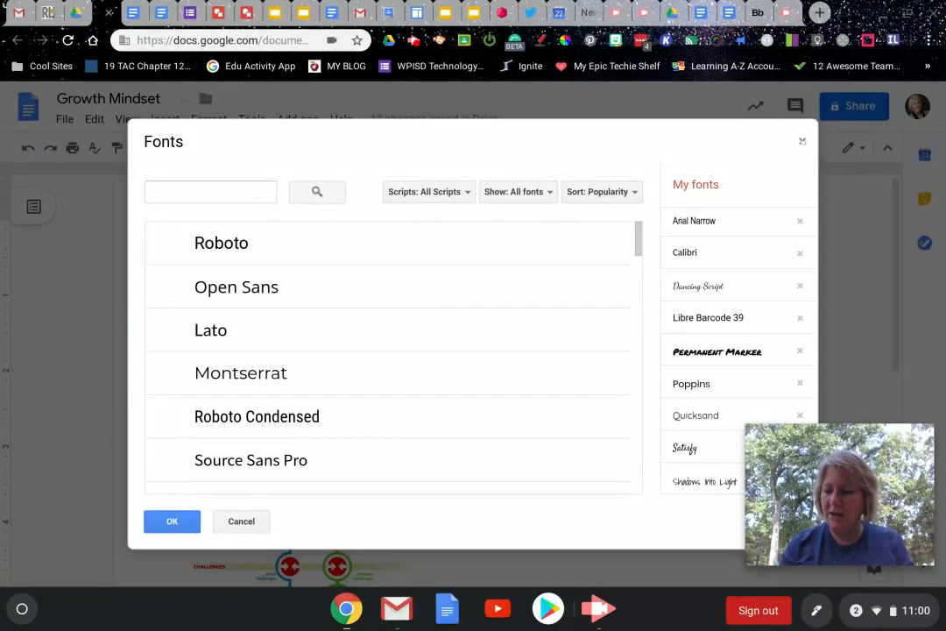
click(676, 103)
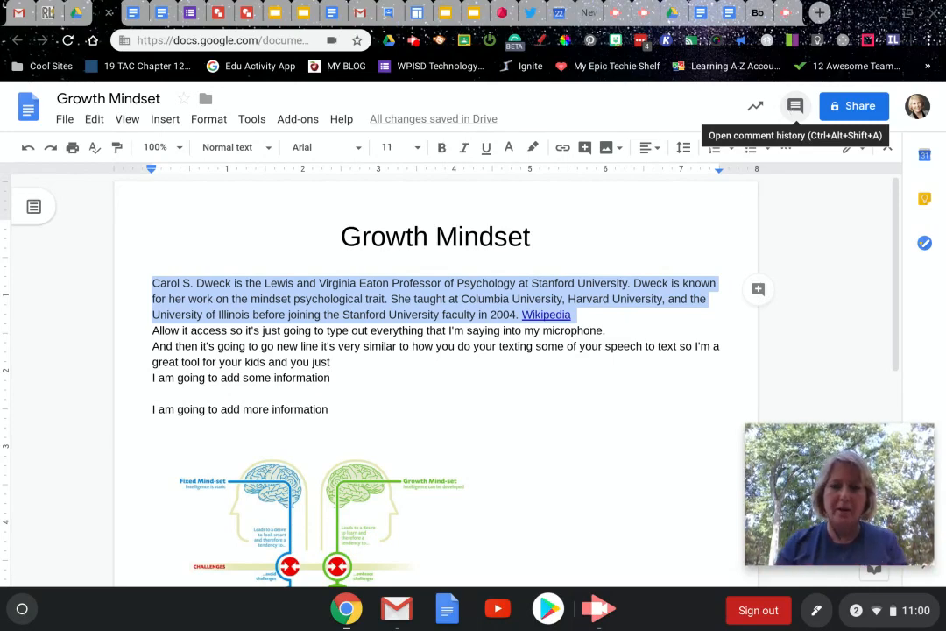
Post the comment "Please read over this" on the selected Carol S. Dweck paragraph, and mark the comment as resolved
click(795, 105)
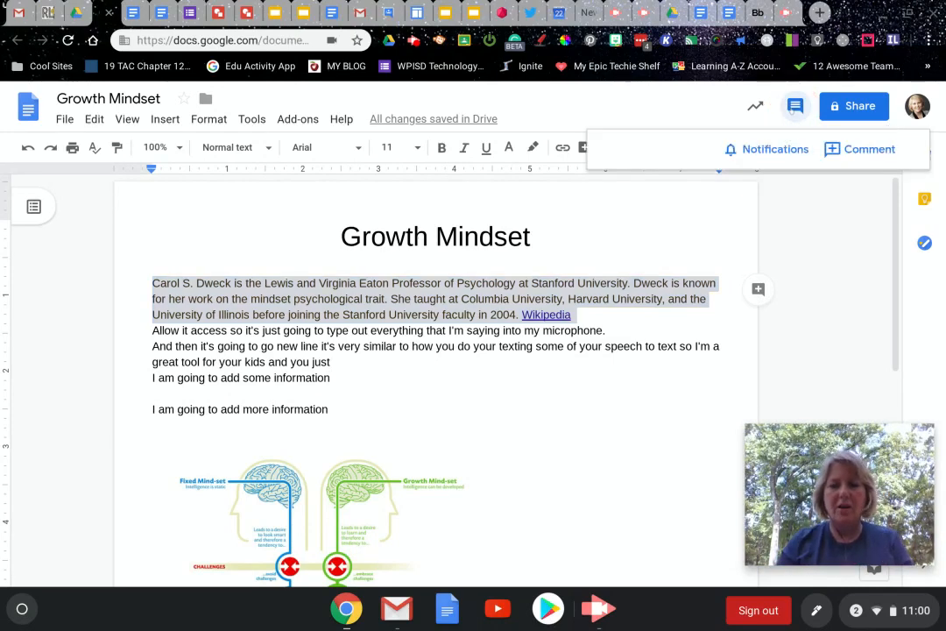
click(848, 150)
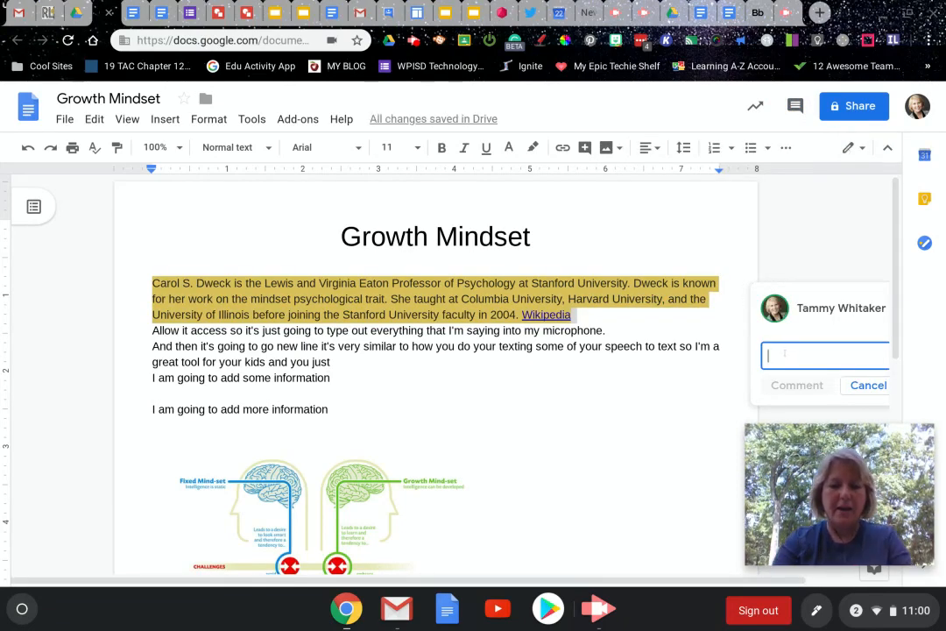
text(Please)
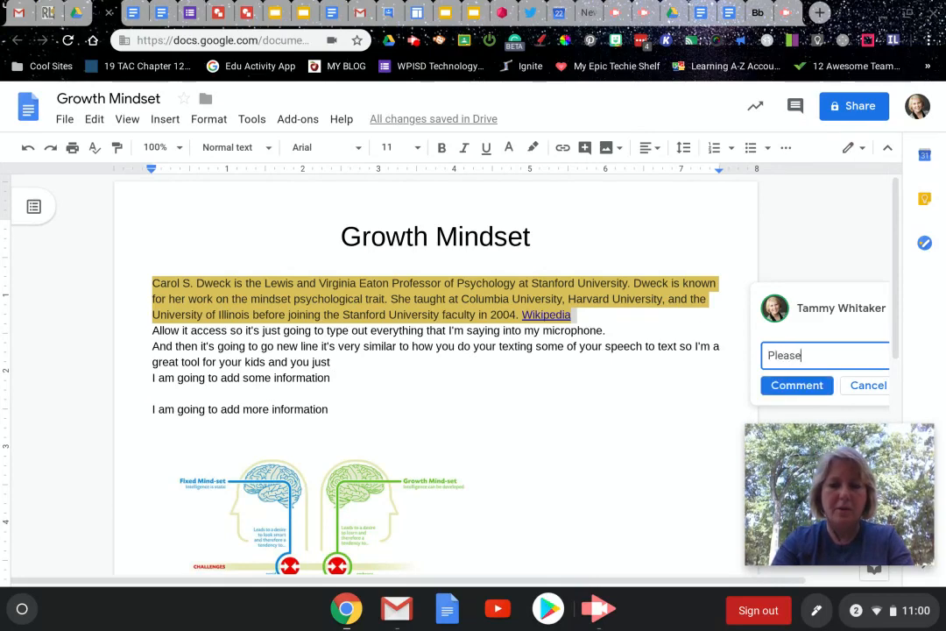
text( read over thi)
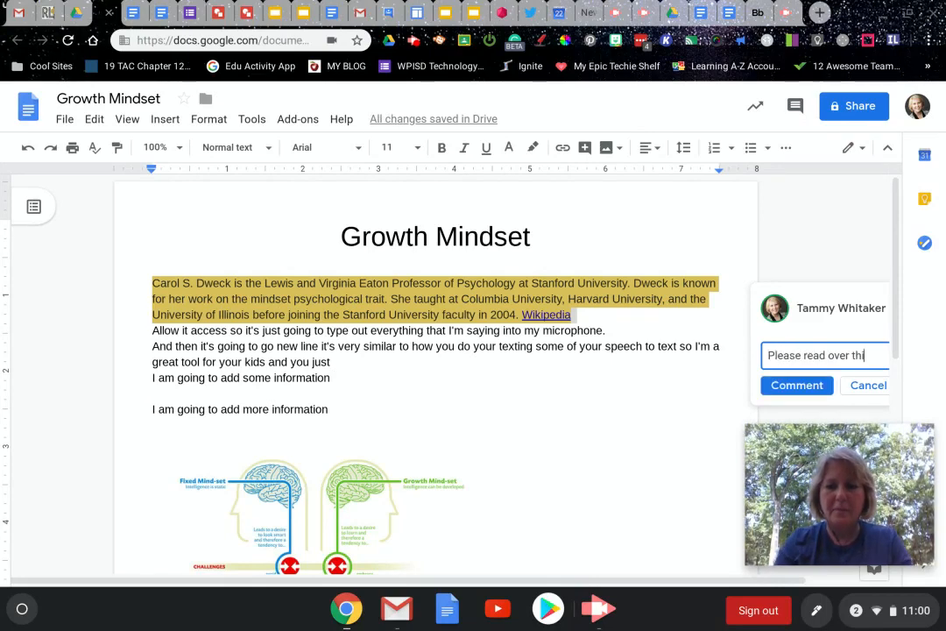
text(s)
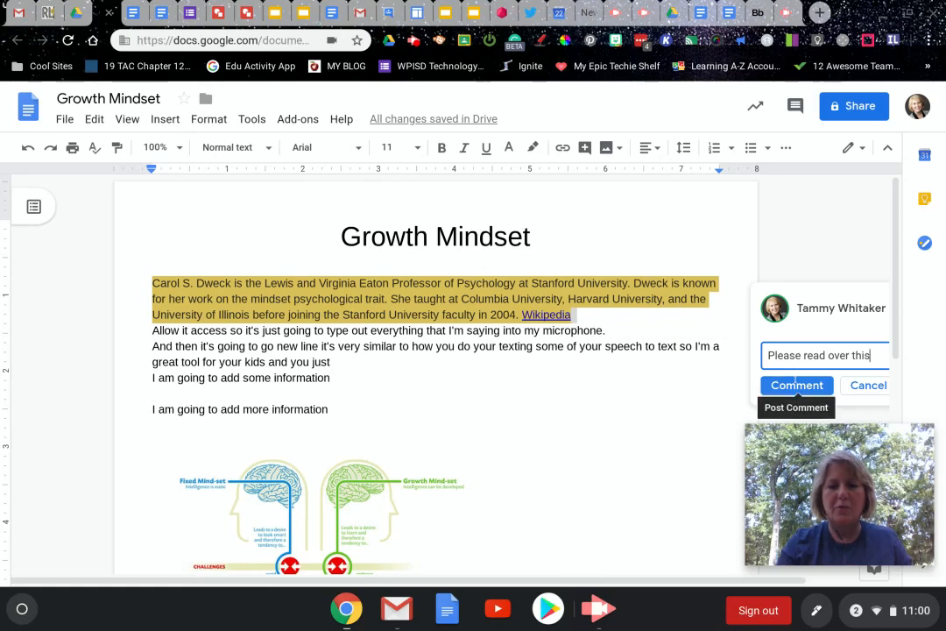
click(797, 384)
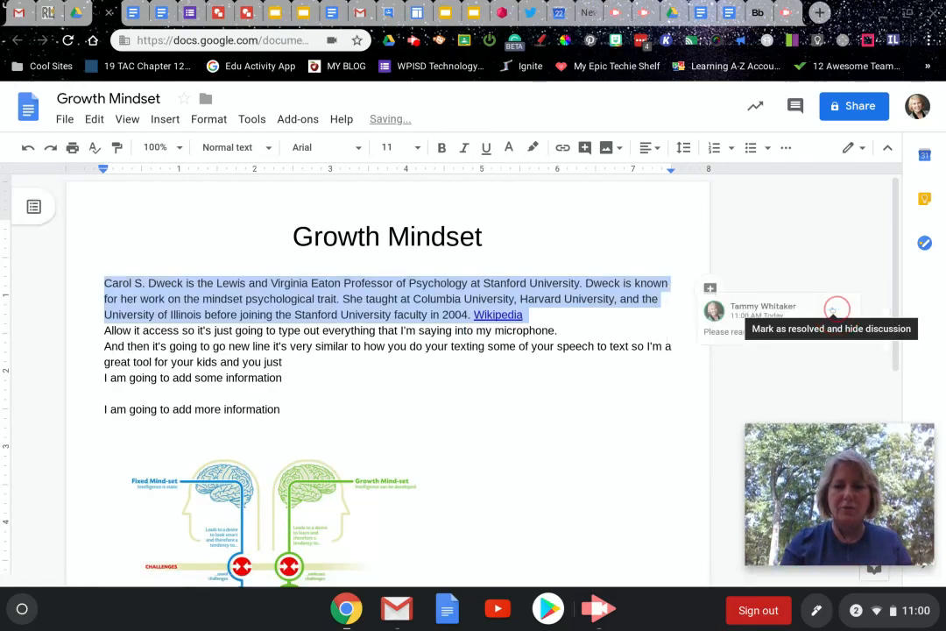
click(832, 309)
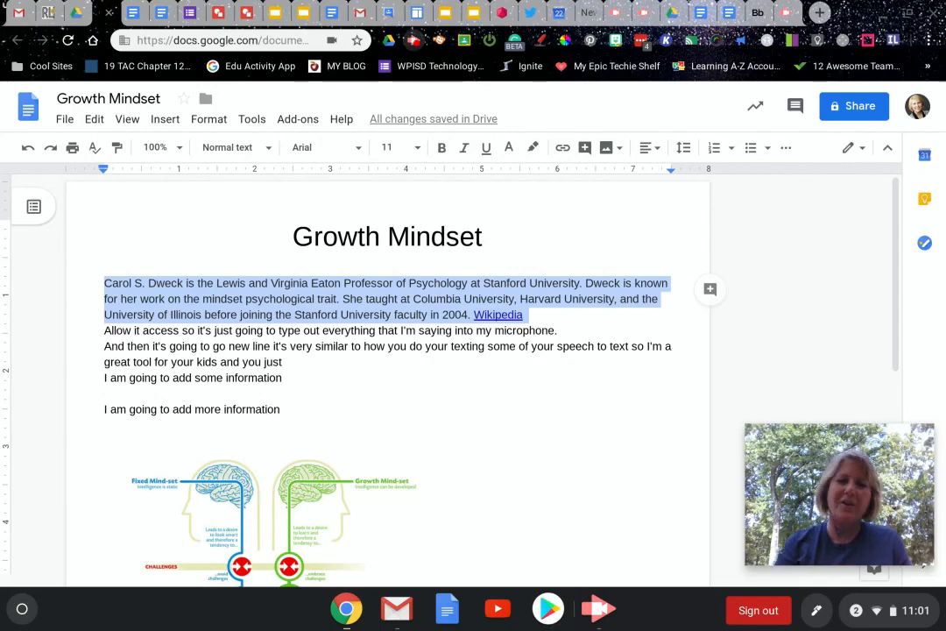
click(414, 41)
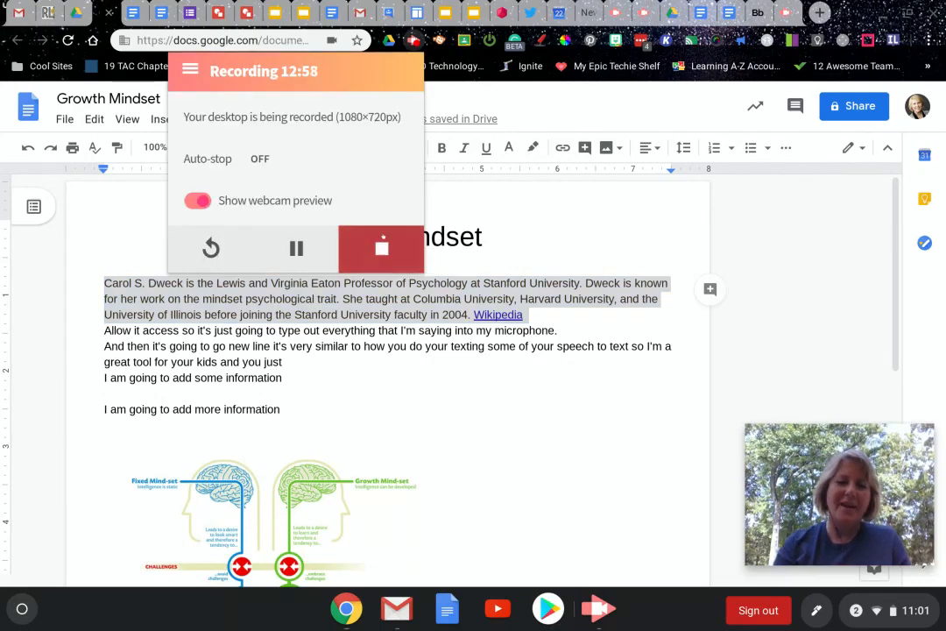